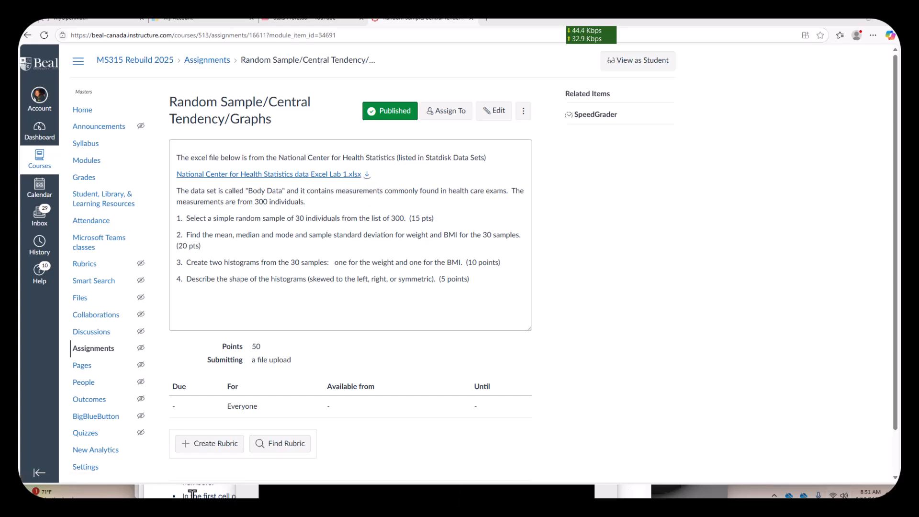
- Switch to the Excel workbook "National Center for Health Statistics data Excel Lab 1.xlsx"
mouse_move(71, 494)
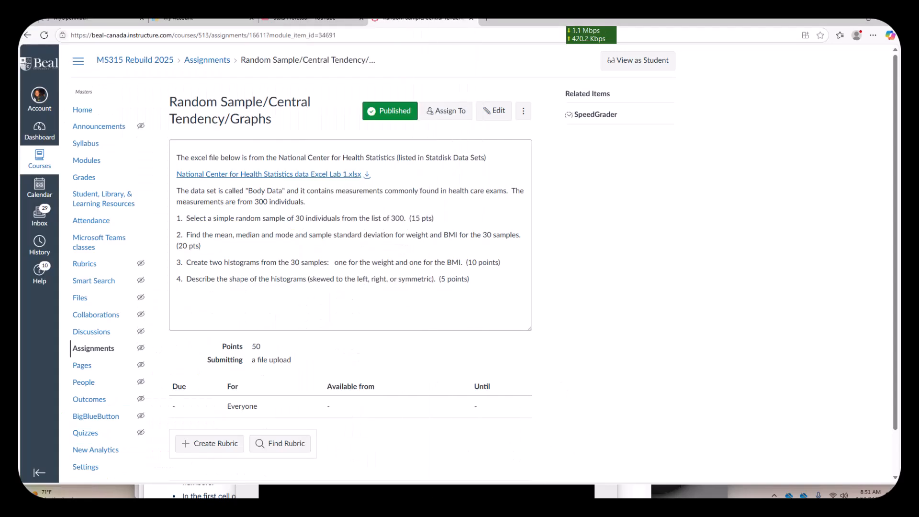
click(223, 492)
click(763, 407)
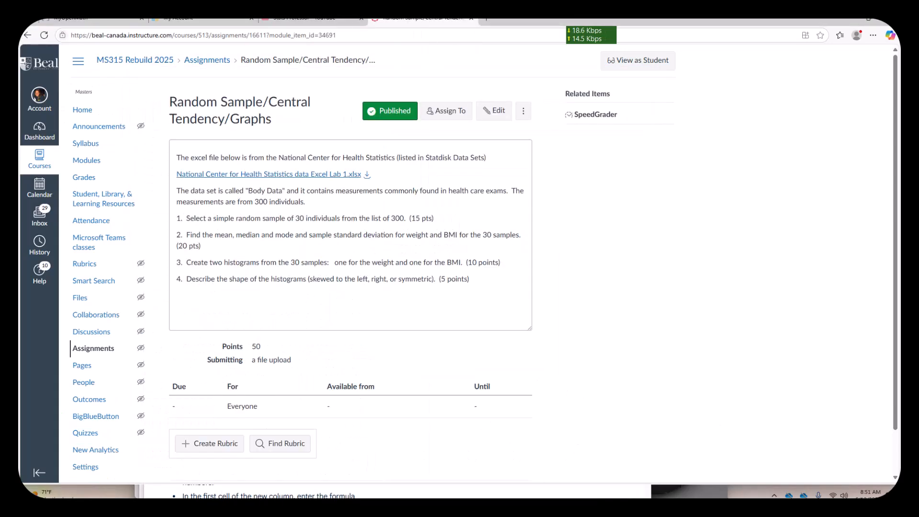
click(713, 494)
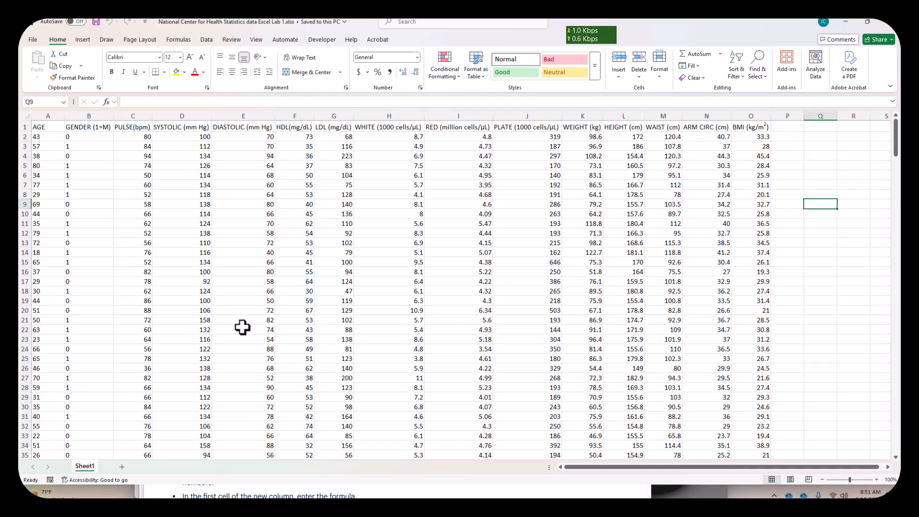
- Delete columns B through J, from GENDER to PLATE, from the data sheet
click(98, 114)
drag(98, 113, 543, 115)
right_click(544, 114)
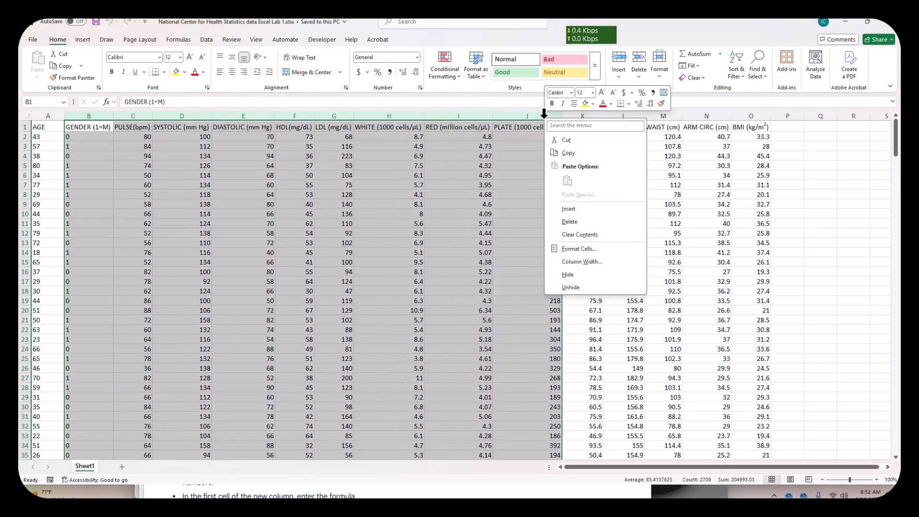
click(570, 222)
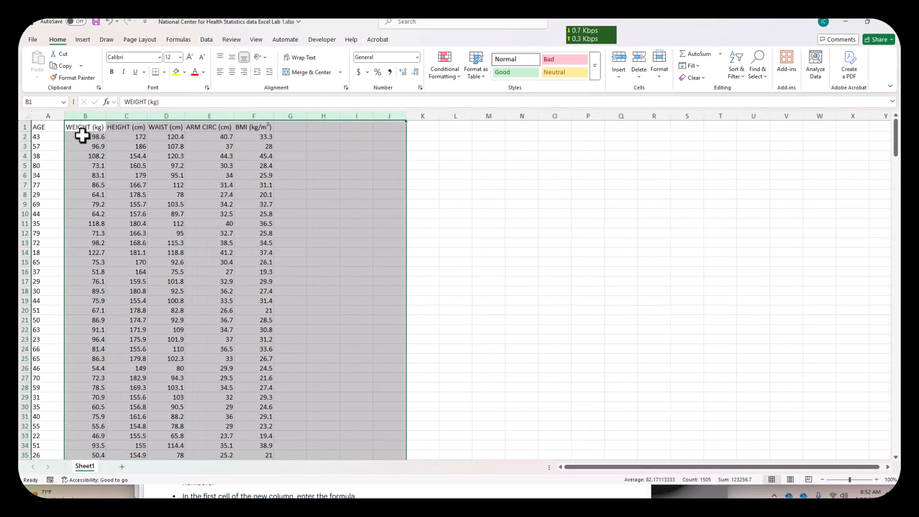
- Delete the HEIGHT, WAIST and ARM CIRC columns between WEIGHT and BMI
click(136, 115)
drag(136, 113, 197, 116)
right_click(199, 118)
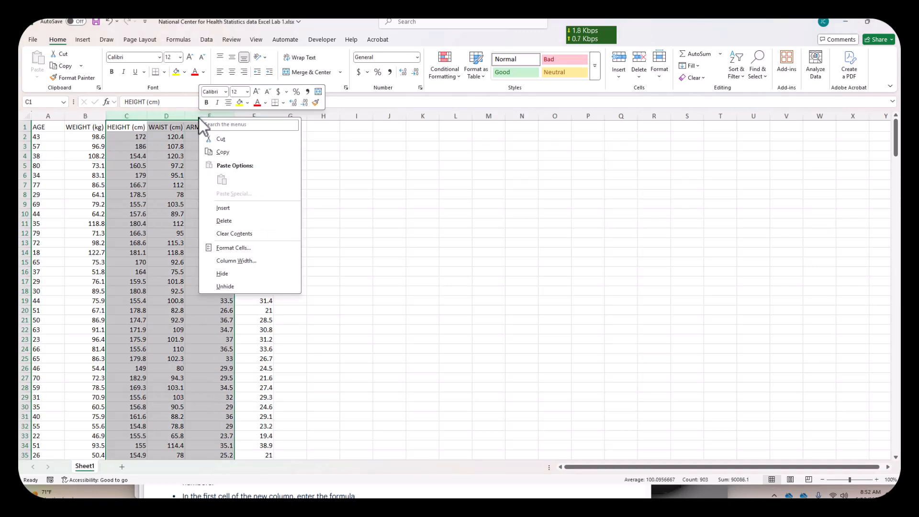
click(225, 222)
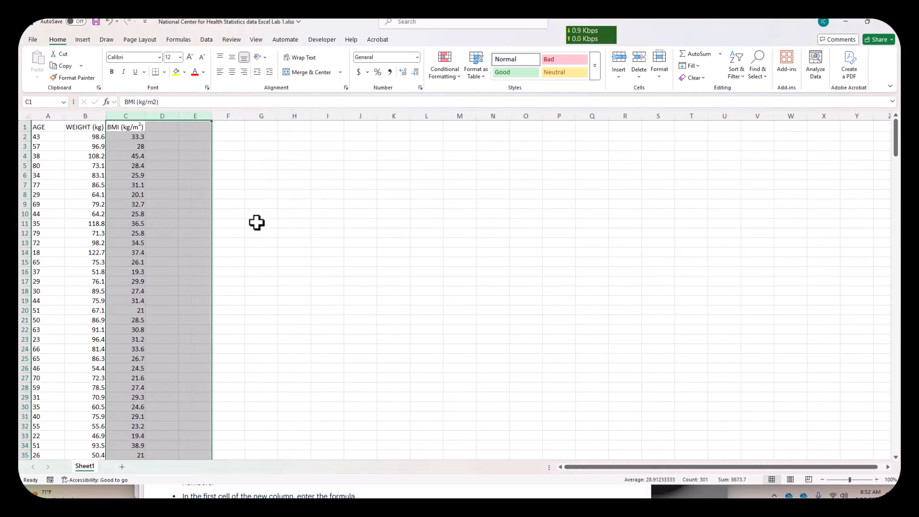
click(241, 250)
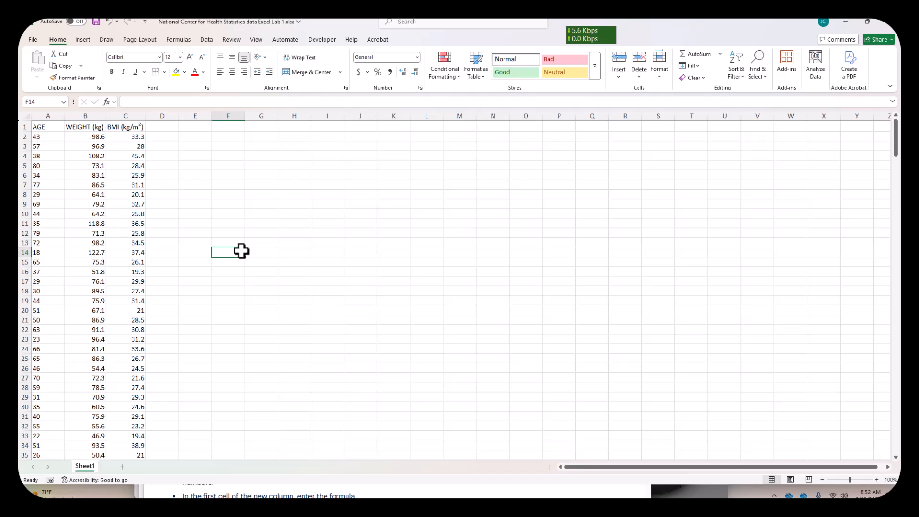
- Enter the formula =rand() in cell D2, beside the first BMI value
click(166, 138)
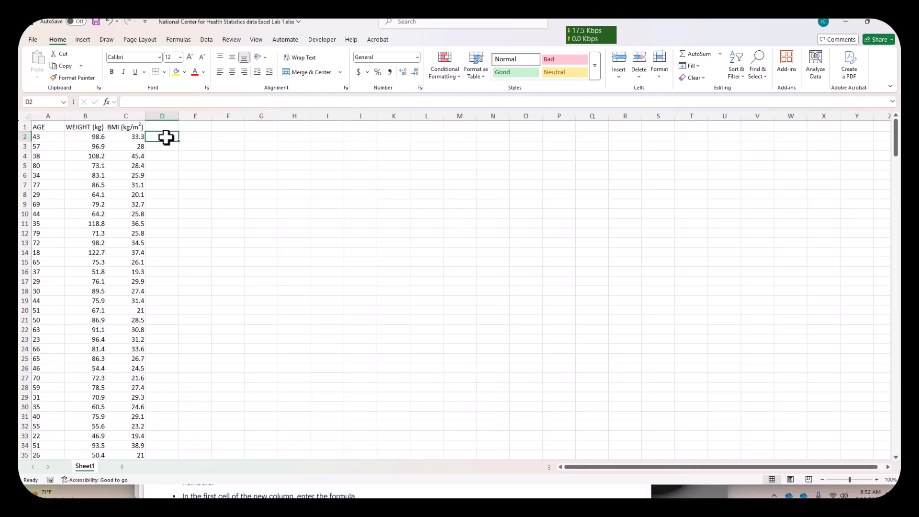
text(=)
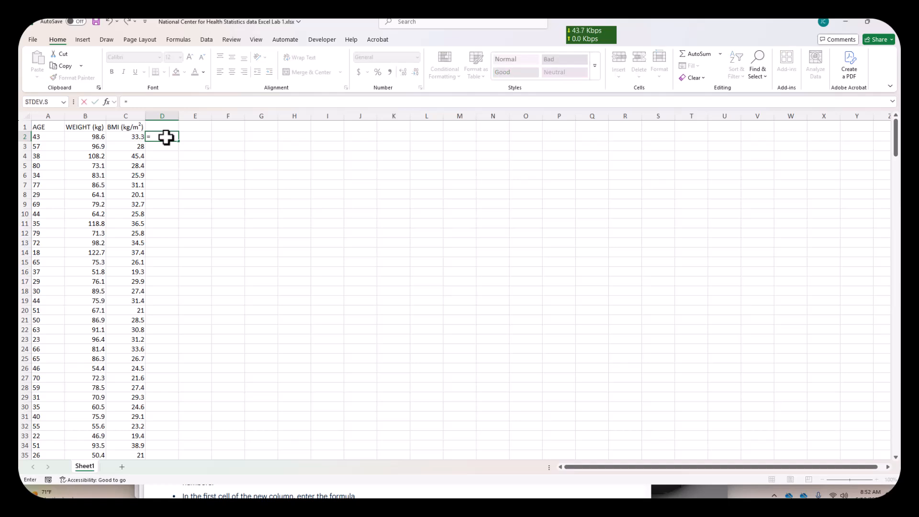
text(ran)
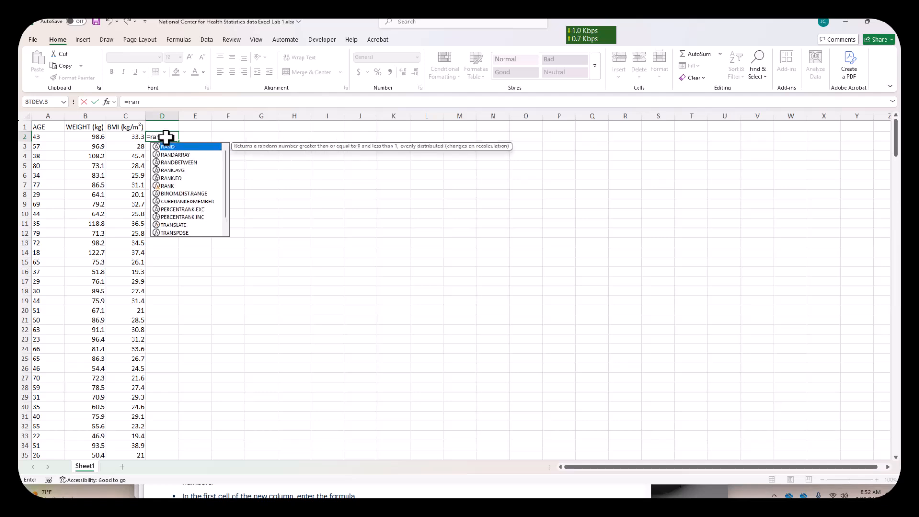
text(d())
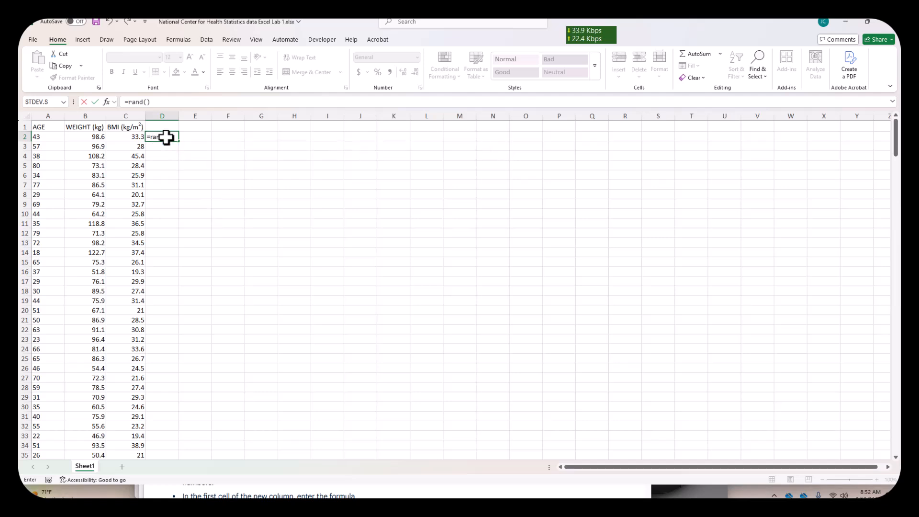
key(Return)
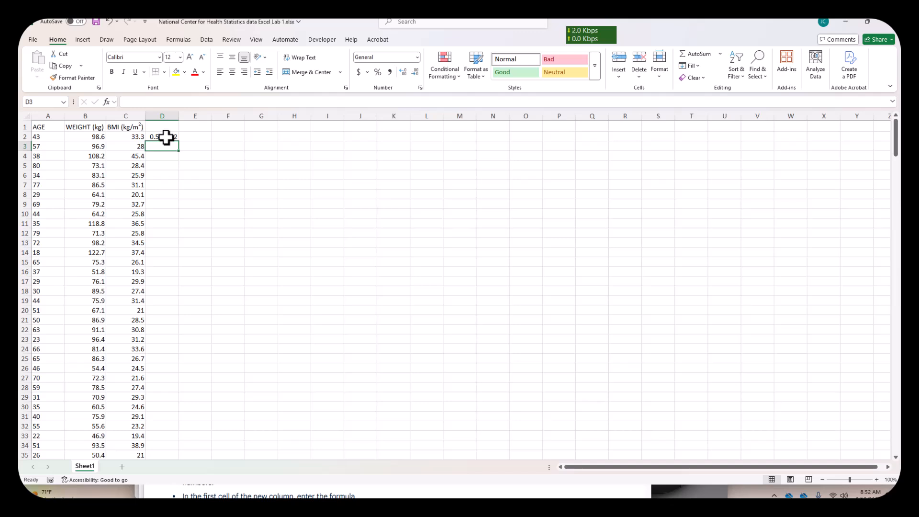
- Fill the random number formula from D2 down to D301, covering every data row
click(165, 137)
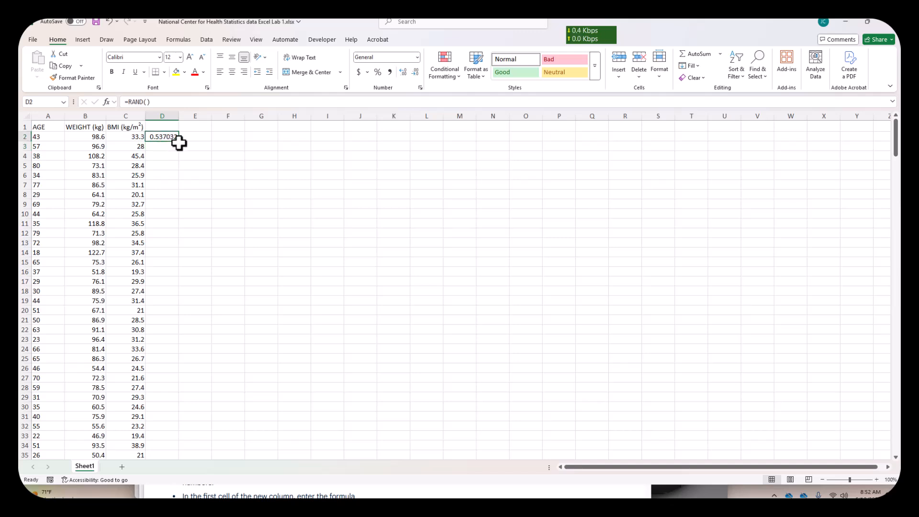
drag(181, 141, 179, 150)
drag(180, 280, 177, 444)
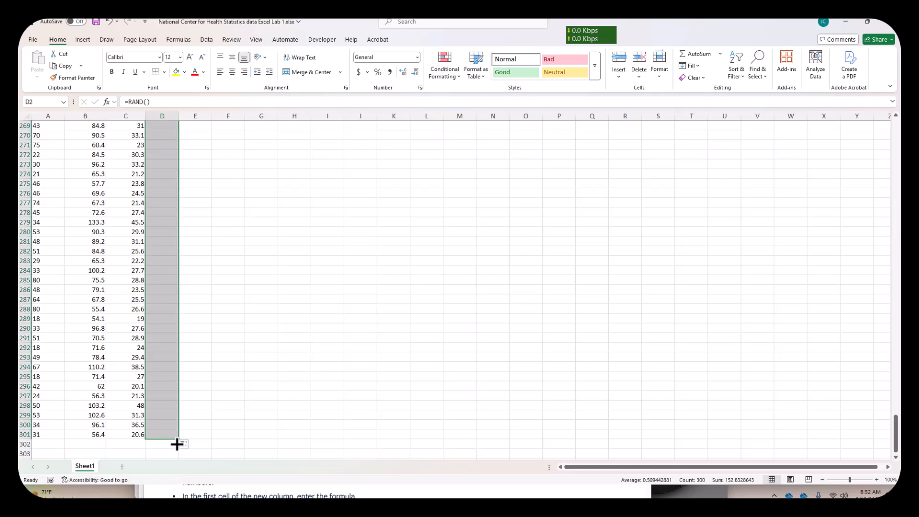
scroll(177, 444, up, 20)
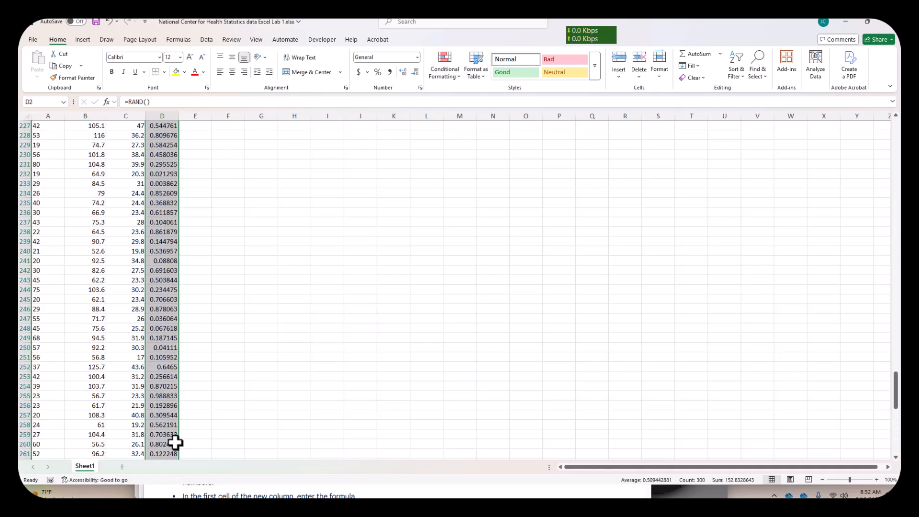
scroll(175, 443, up, 20)
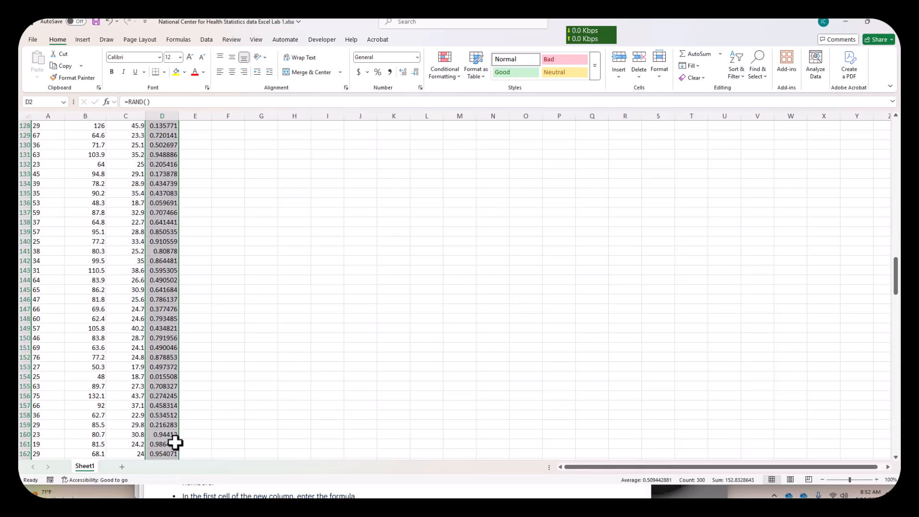
drag(896, 237, 896, 134)
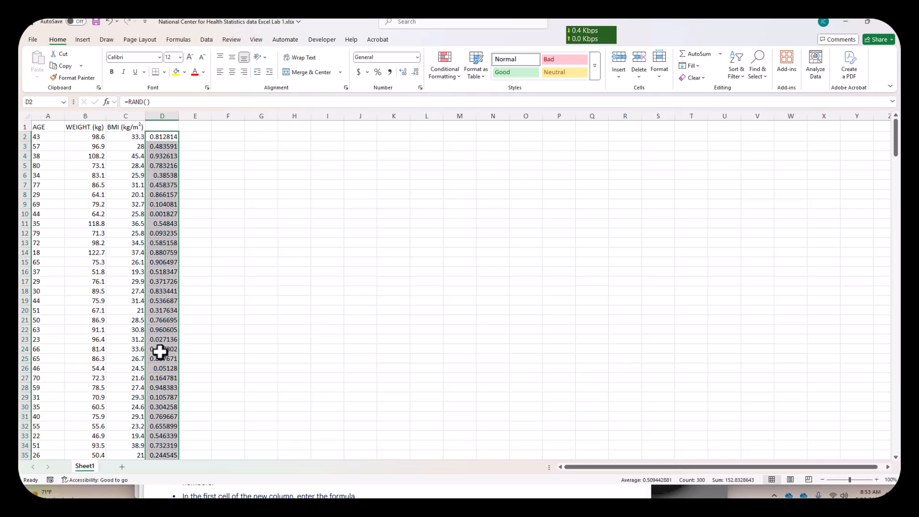
- Copy the random numbers in D2:D301 and paste them over themselves as values only
right_click(163, 139)
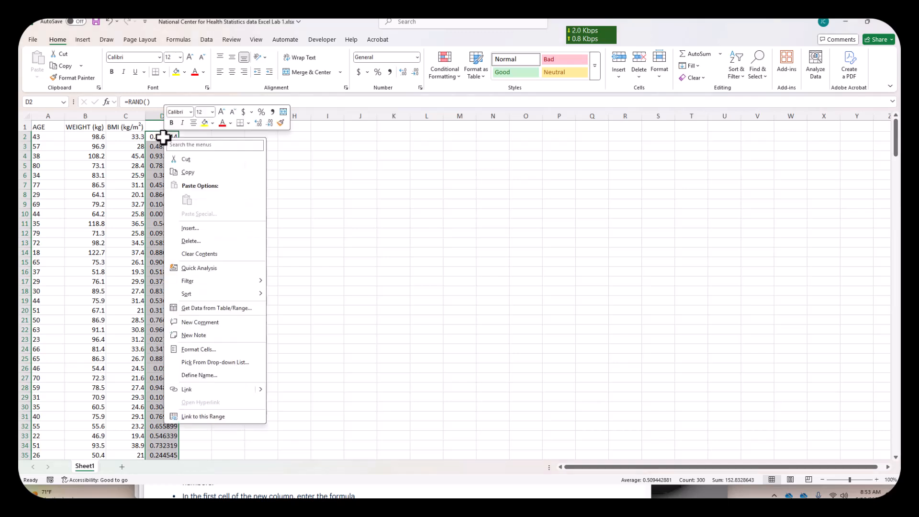
click(196, 171)
right_click(162, 138)
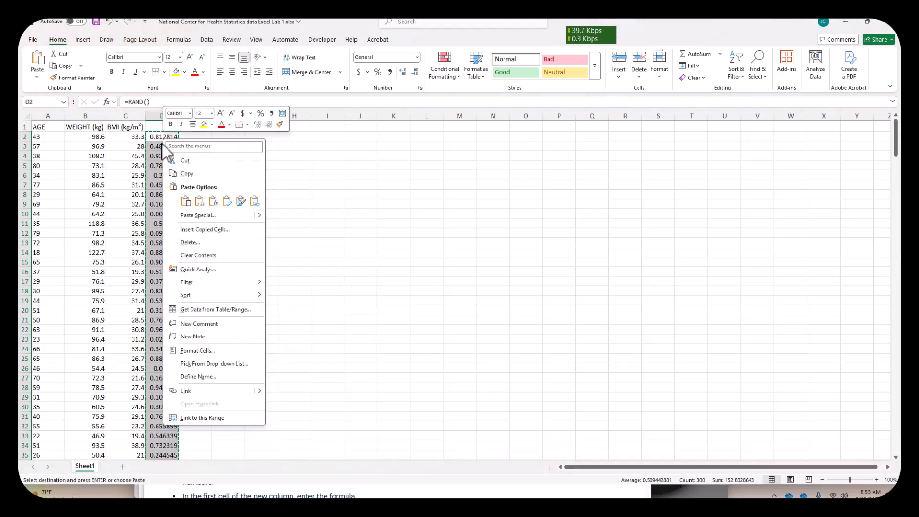
key(Escape)
key(ctrl+alt+v)
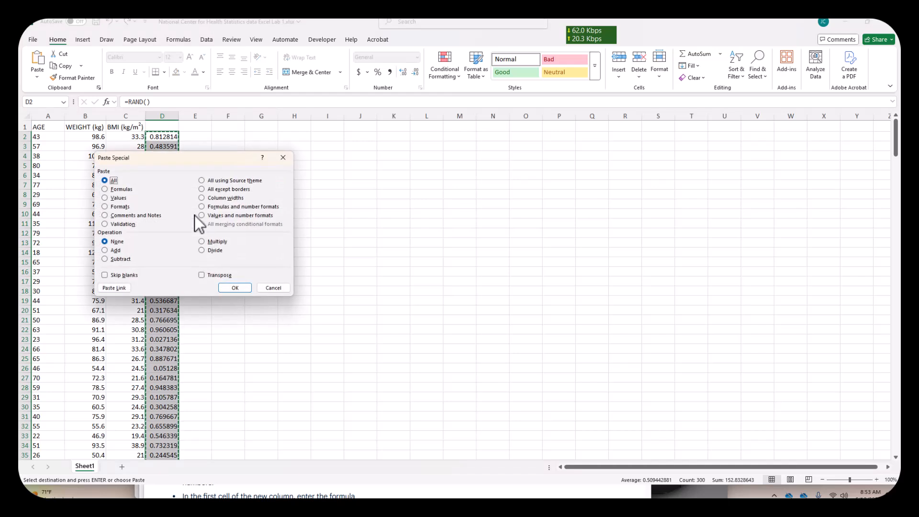
click(104, 198)
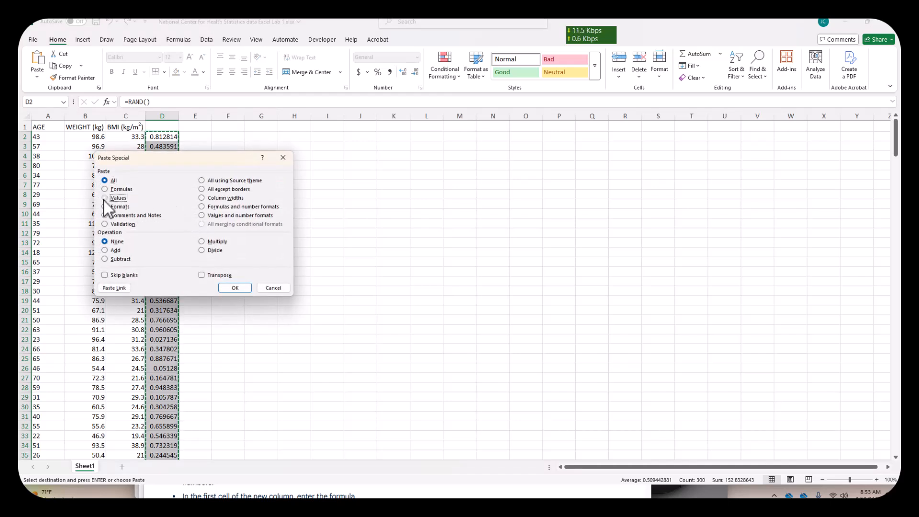
click(234, 289)
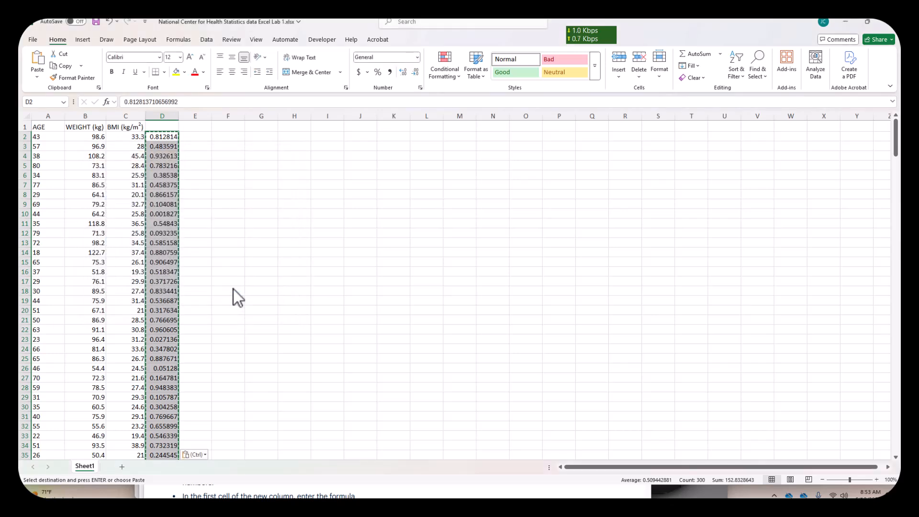
click(233, 289)
double_click(233, 289)
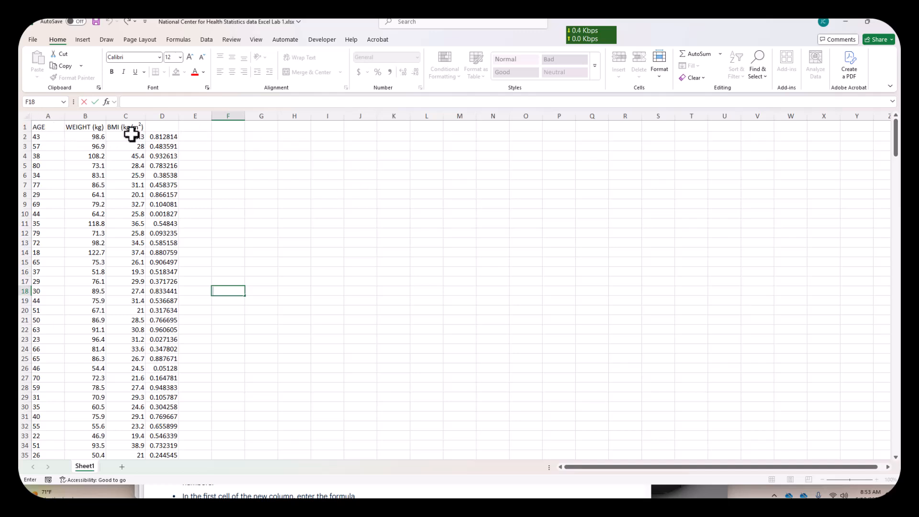
- Enter the header "Randon Number" in D1 and widen column D to fit its contents
click(164, 126)
text(R)
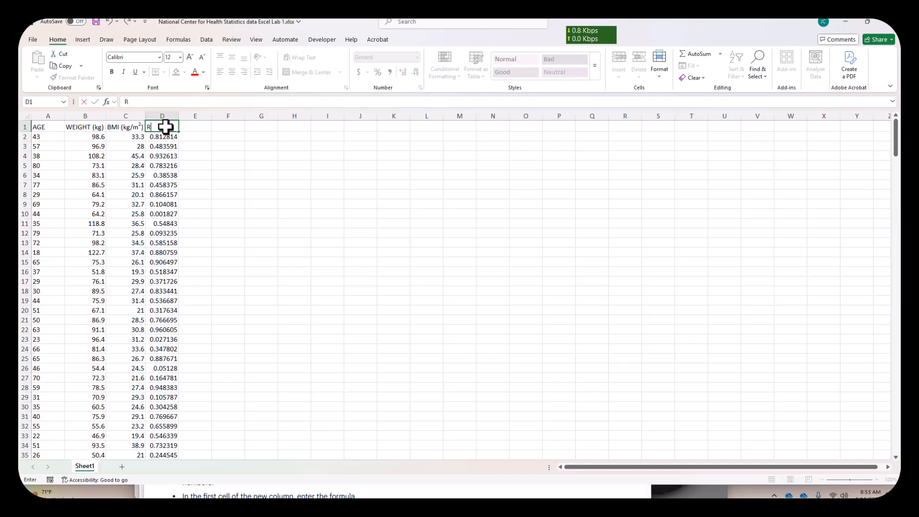
text(andon Number)
key(Return)
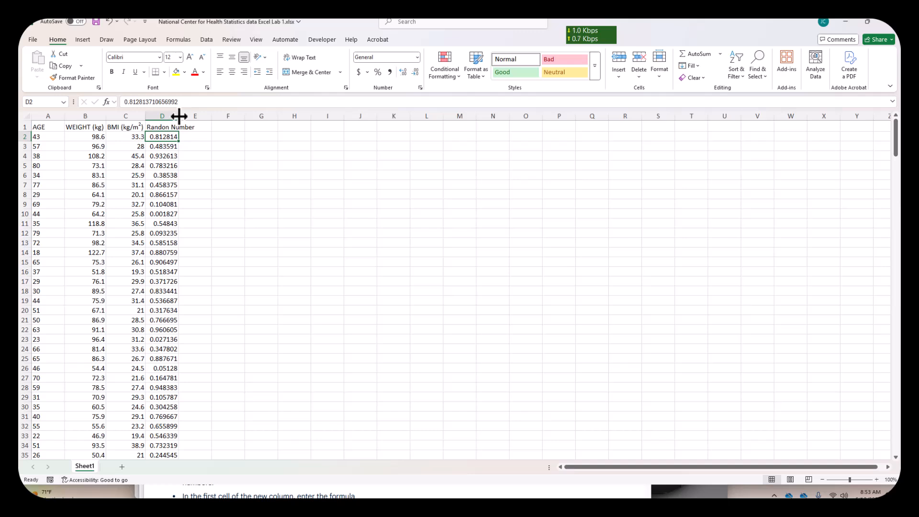
double_click(179, 116)
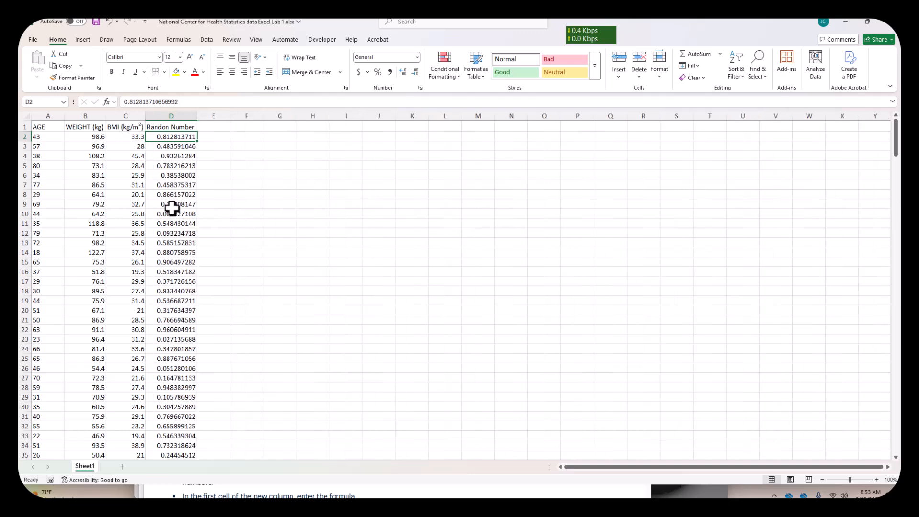
- Sort columns A to D by Randon Number from smallest to largest, treating the first row as headers
drag(48, 116, 171, 114)
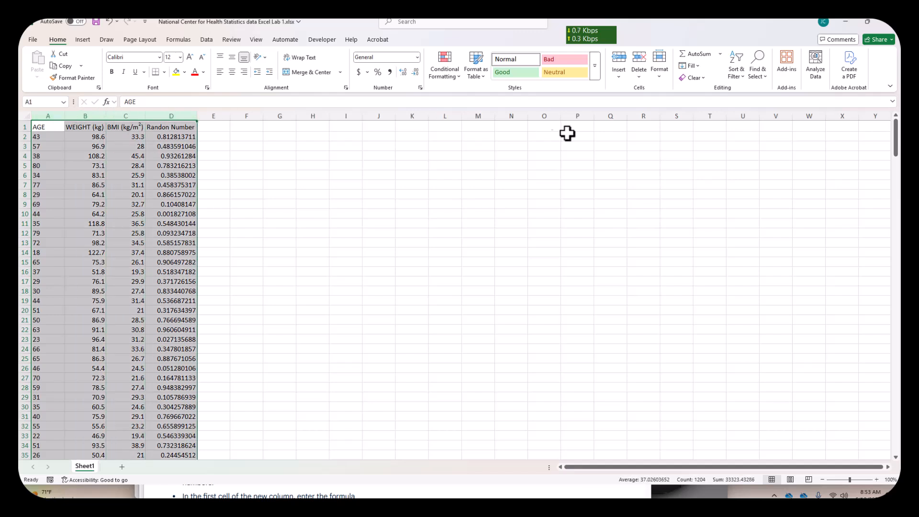
click(744, 74)
click(750, 120)
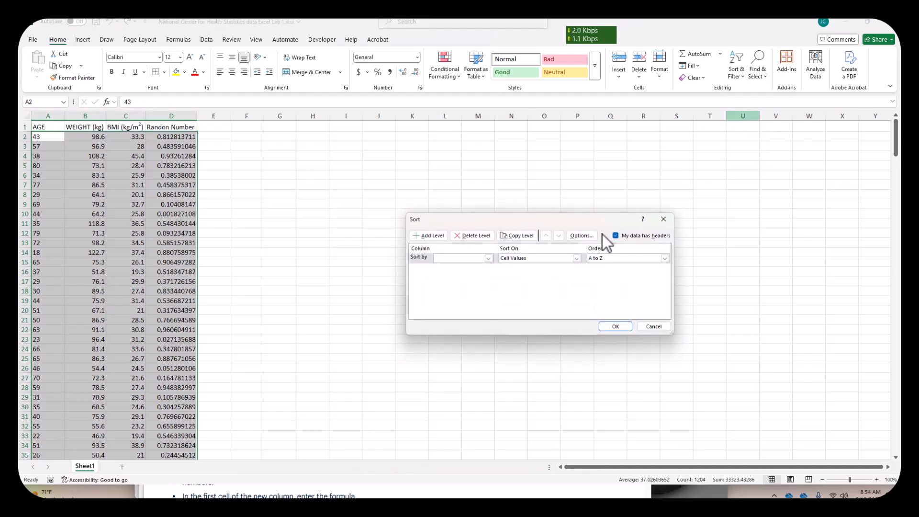
click(488, 262)
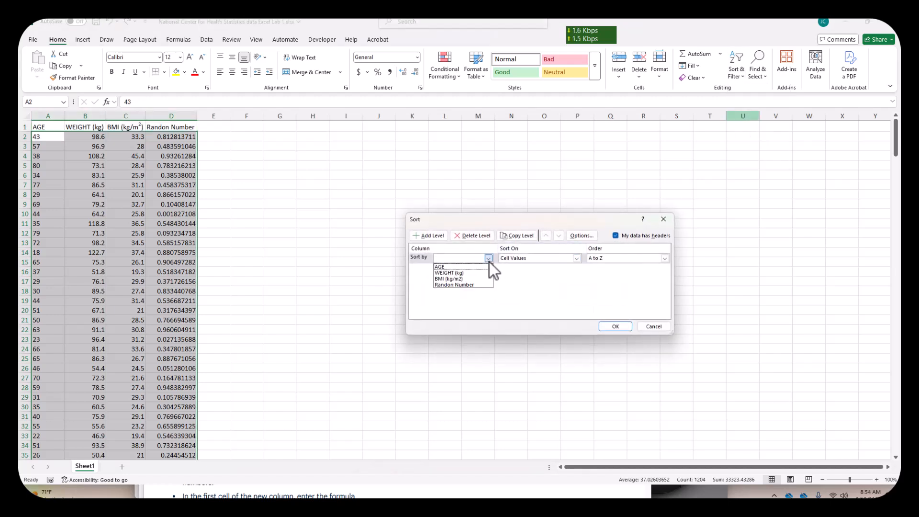
click(478, 285)
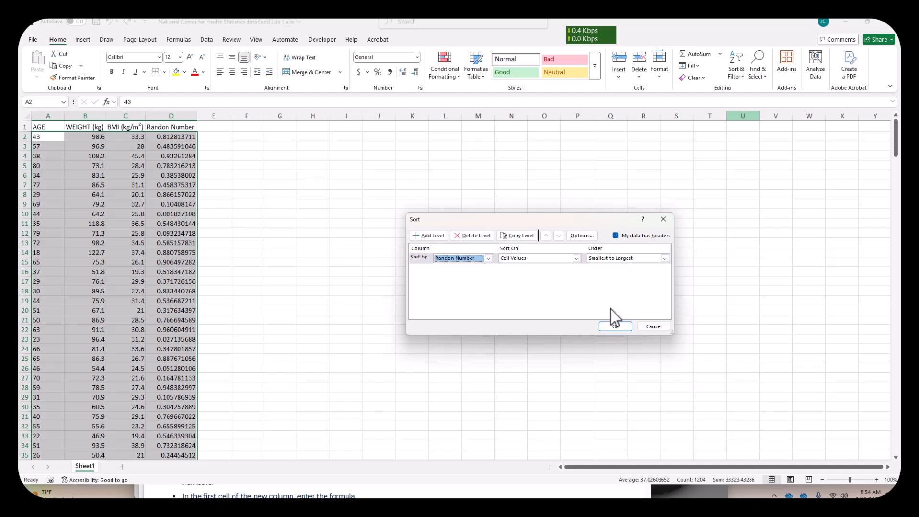
click(611, 327)
click(463, 366)
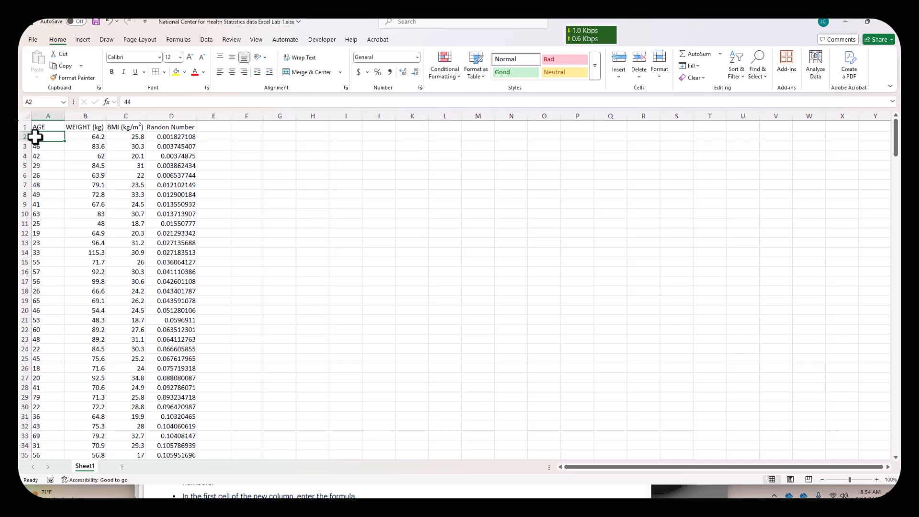
- Copy the headers and first 30 records in A1:C31 to G4 and widen column I to fit its contents
drag(38, 127, 128, 409)
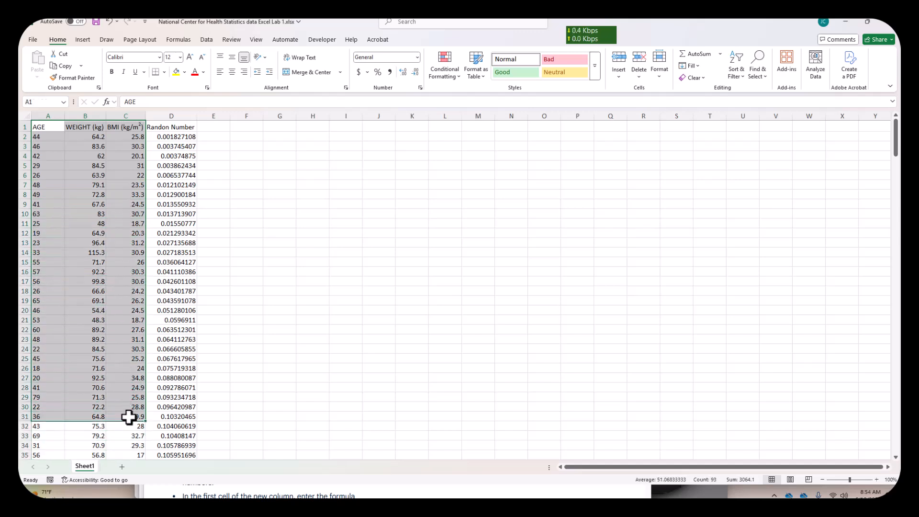
right_click(100, 317)
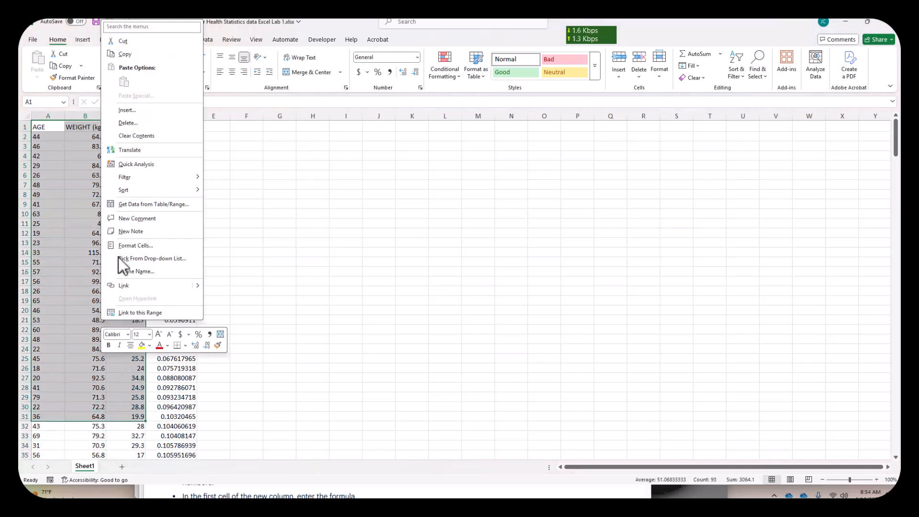
click(144, 56)
click(287, 155)
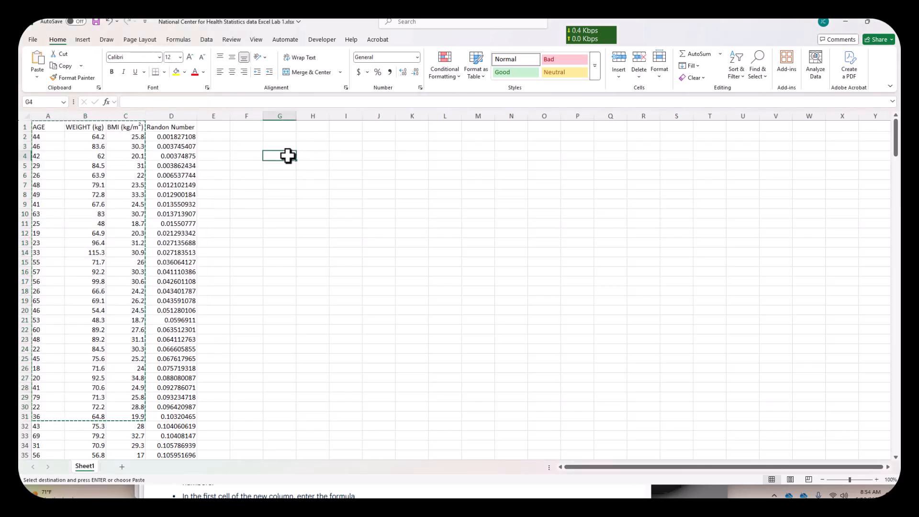
key(ctrl+v)
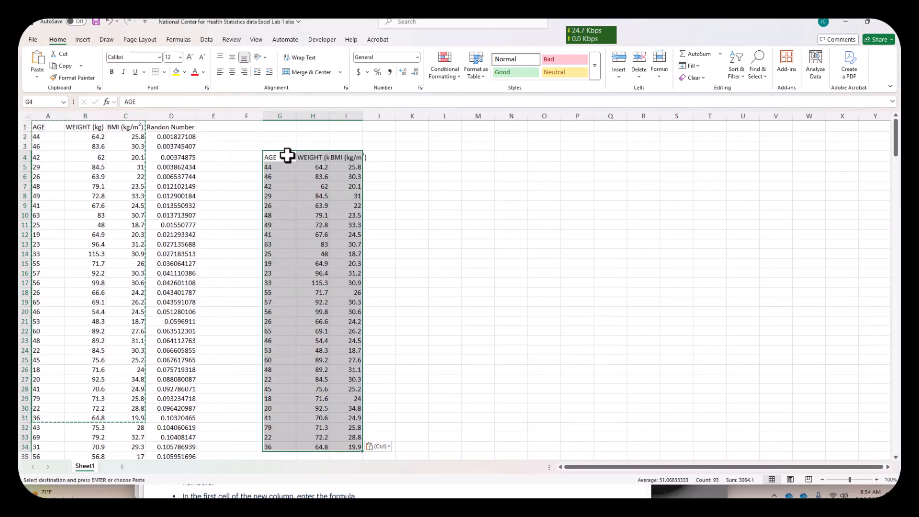
click(413, 217)
double_click(363, 117)
click(435, 265)
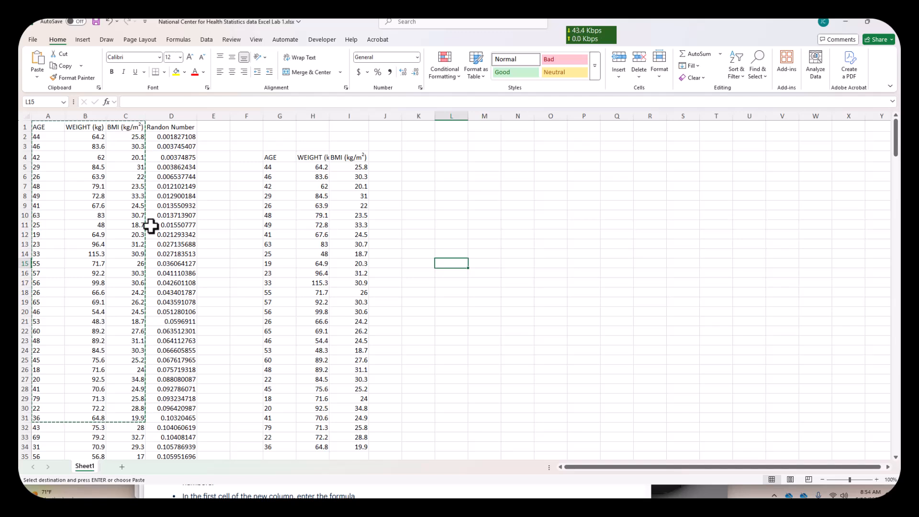
- Enter the title "Random Sample of 30" in G3, above the copied sample table
click(287, 146)
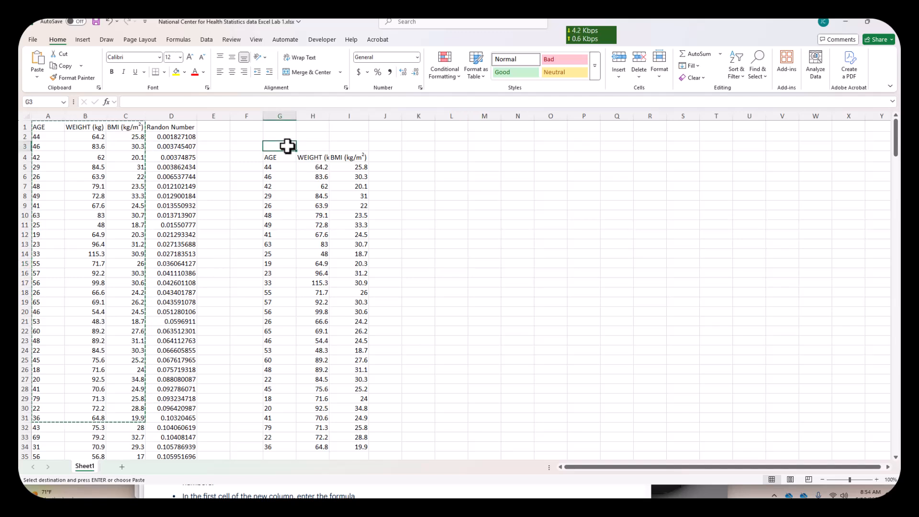
text(Sample of)
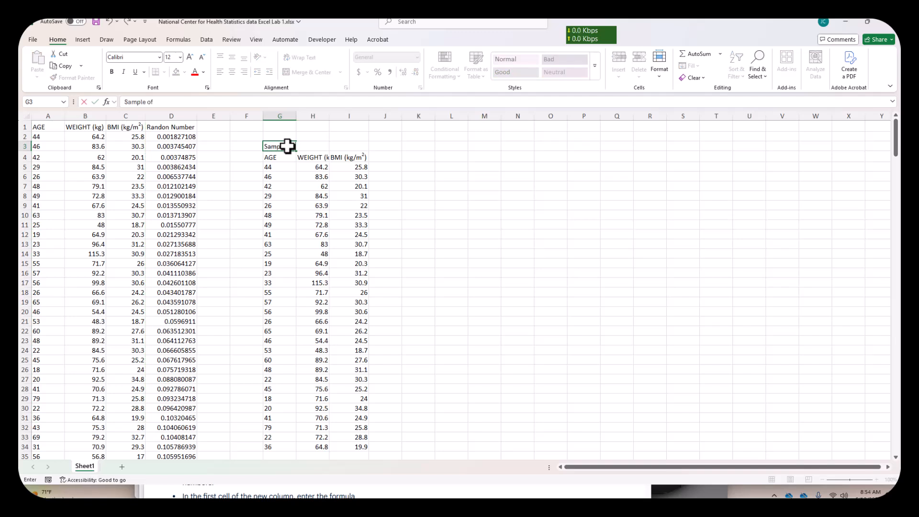
key(BackSpace)
key(BackSpace)
key(BackSpace)
text(30)
key(Return)
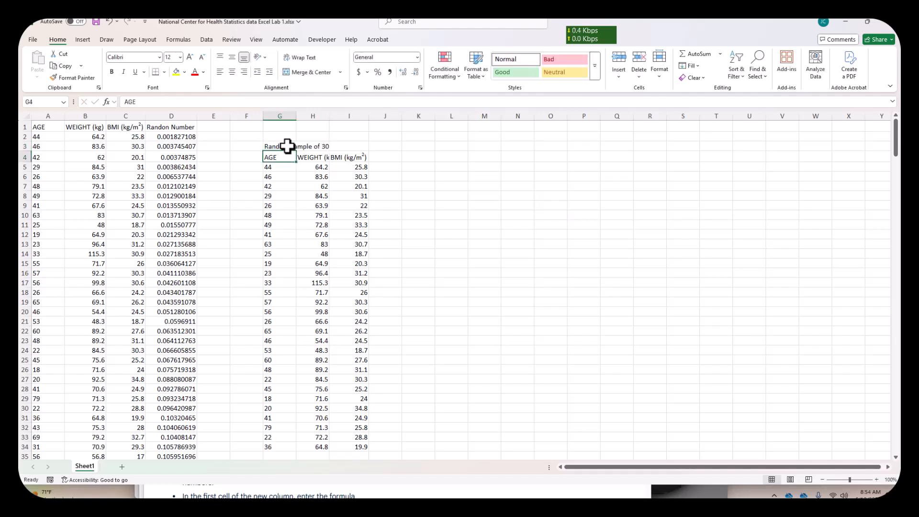
- Merge and center the sample title across G3:I3 and format it as bold, size 14
drag(272, 146, 343, 144)
click(321, 75)
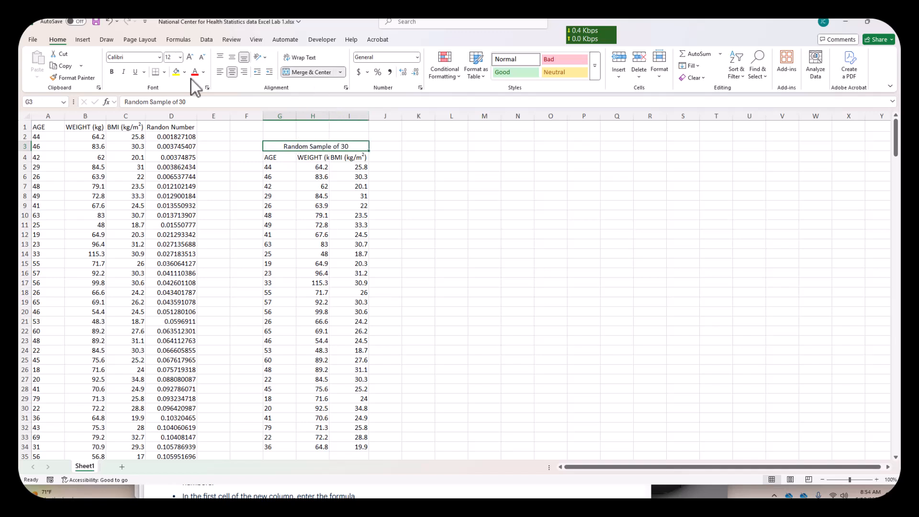
click(113, 72)
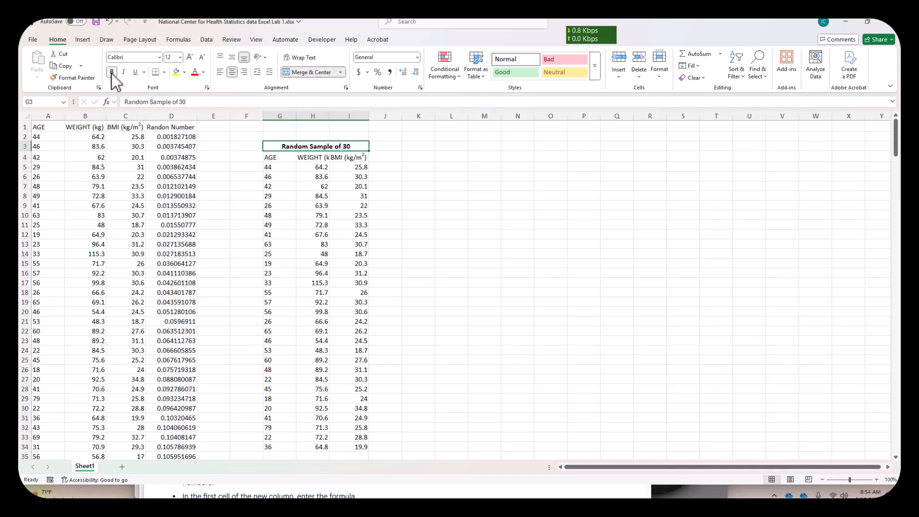
click(179, 57)
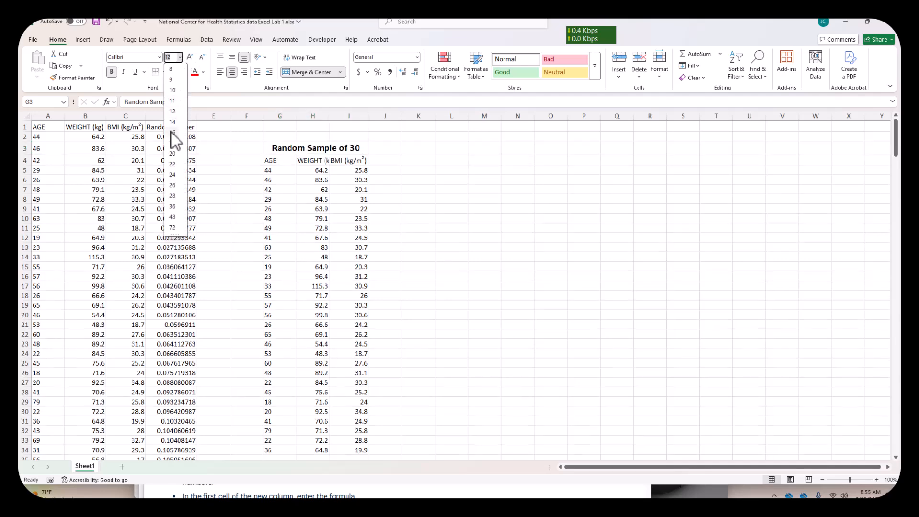
click(173, 122)
click(543, 235)
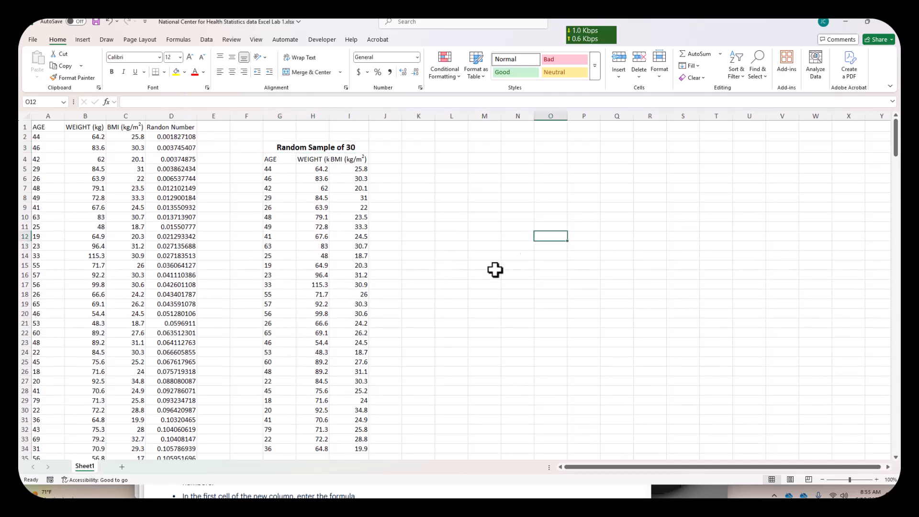
- Rename the worksheet Sheet1 as "Random Sample"
right_click(87, 467)
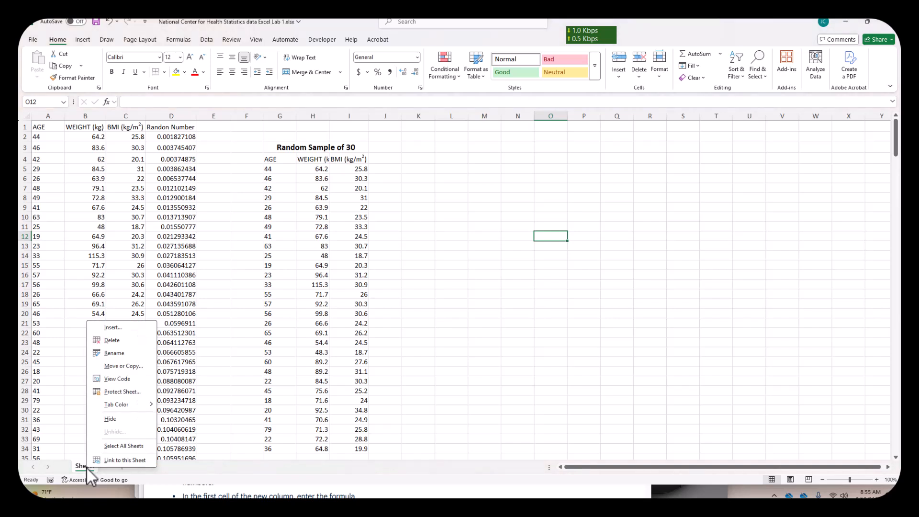
click(120, 356)
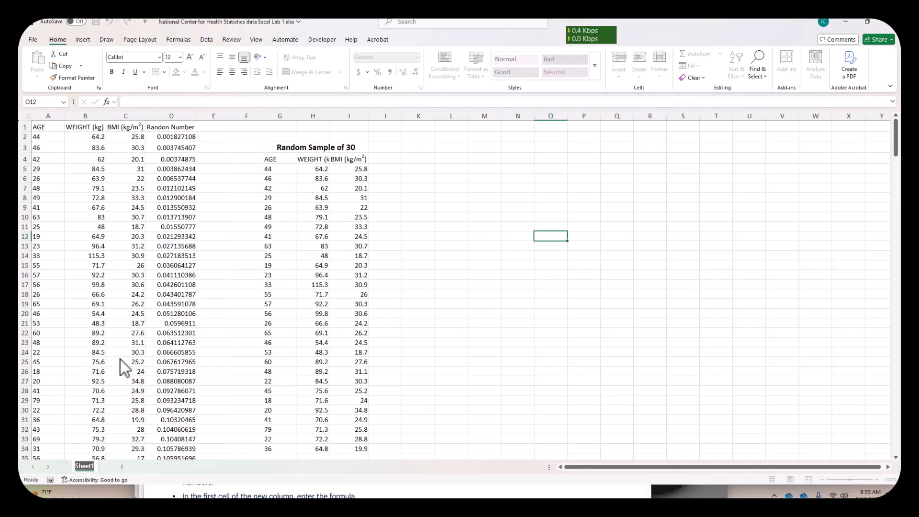
text(Random Sample)
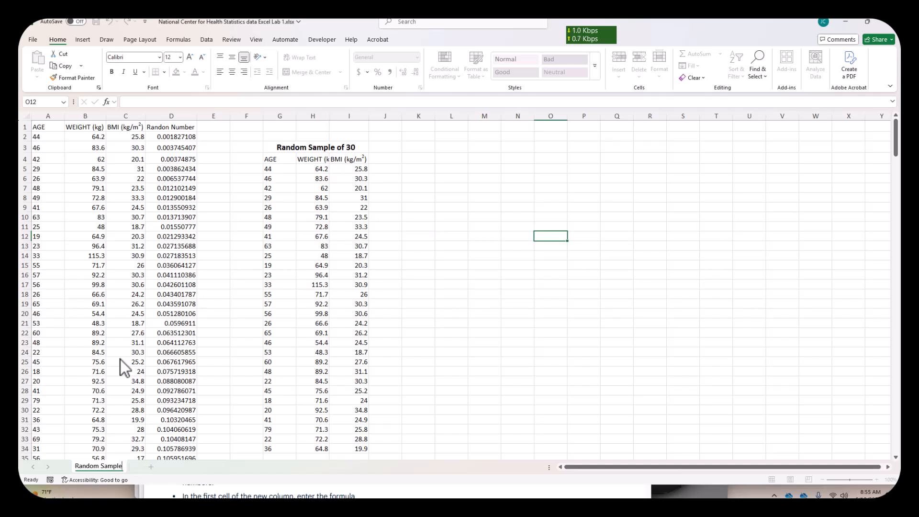
click(475, 365)
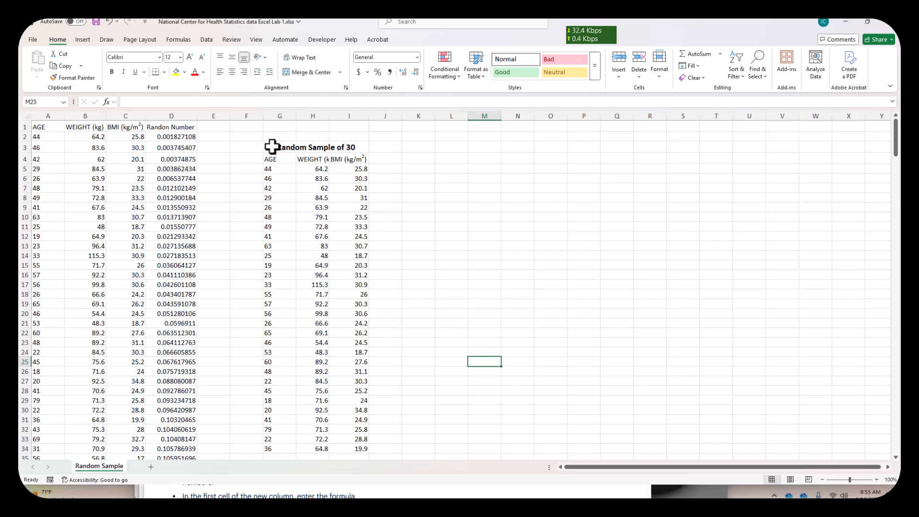
- Copy the titled sample table in G3:I34 and paste it at A1 of a new worksheet
drag(271, 147, 283, 446)
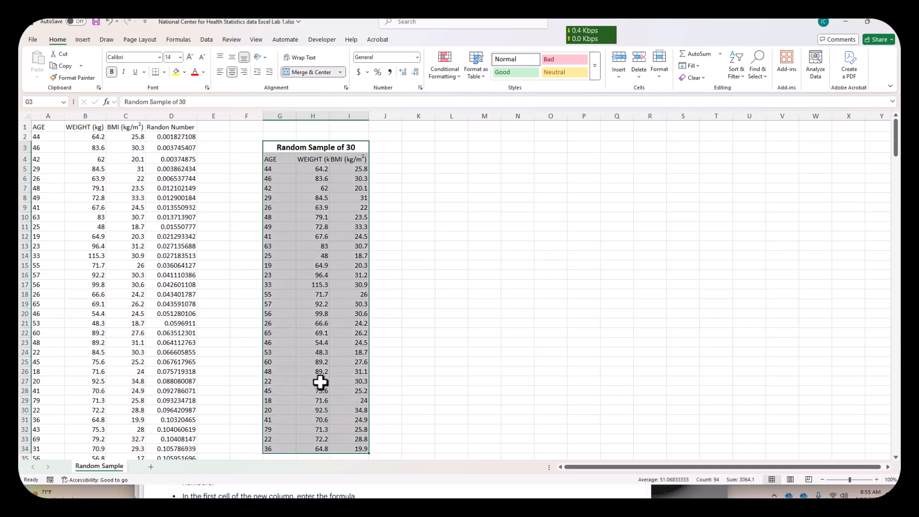
right_click(302, 305)
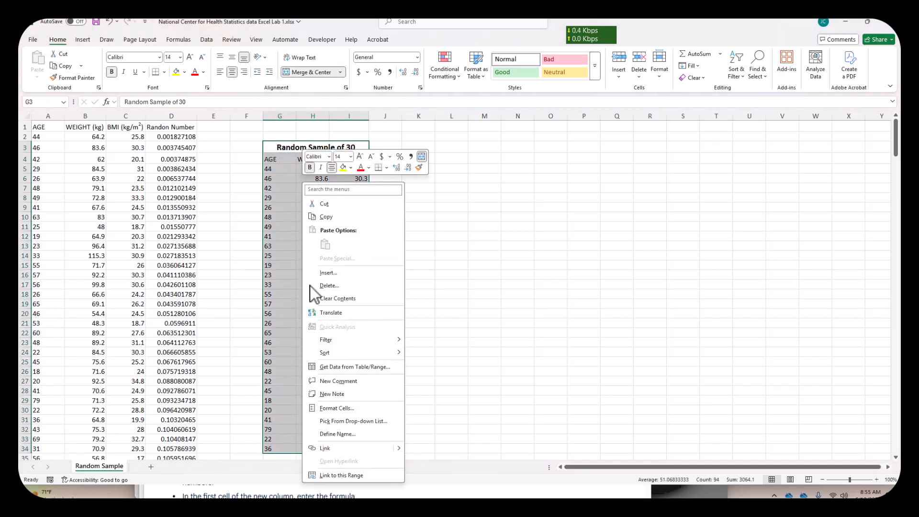
click(344, 218)
click(151, 467)
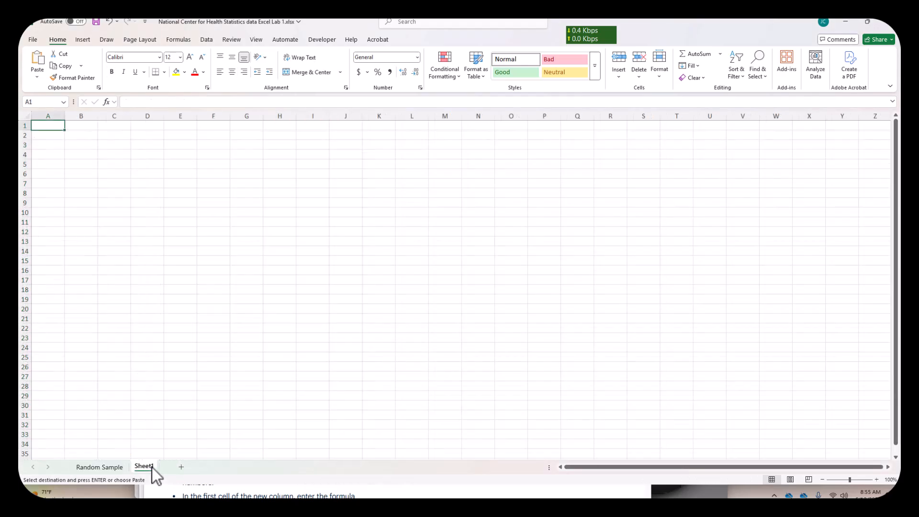
right_click(57, 125)
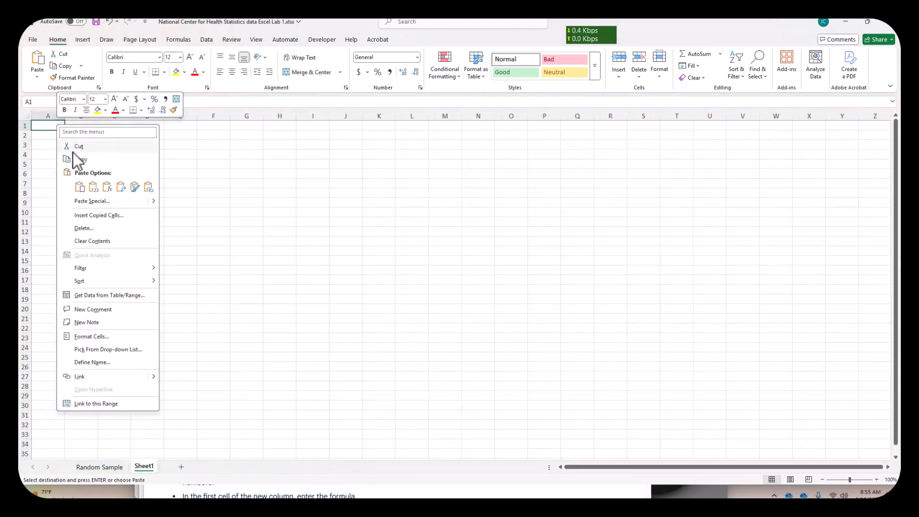
click(80, 187)
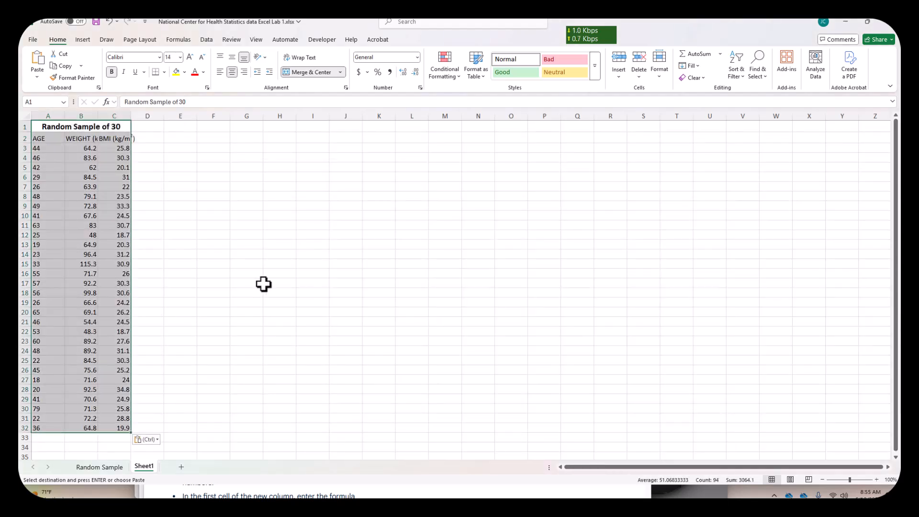
- Rename the new worksheet as "Descriptive Statistics and Hist"
right_click(148, 470)
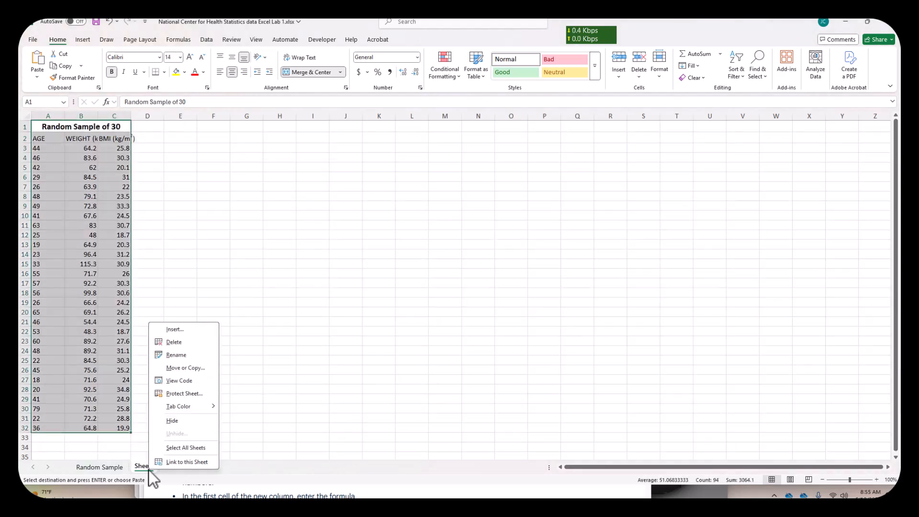
click(179, 355)
text(Descriptive Statistics and Hist)
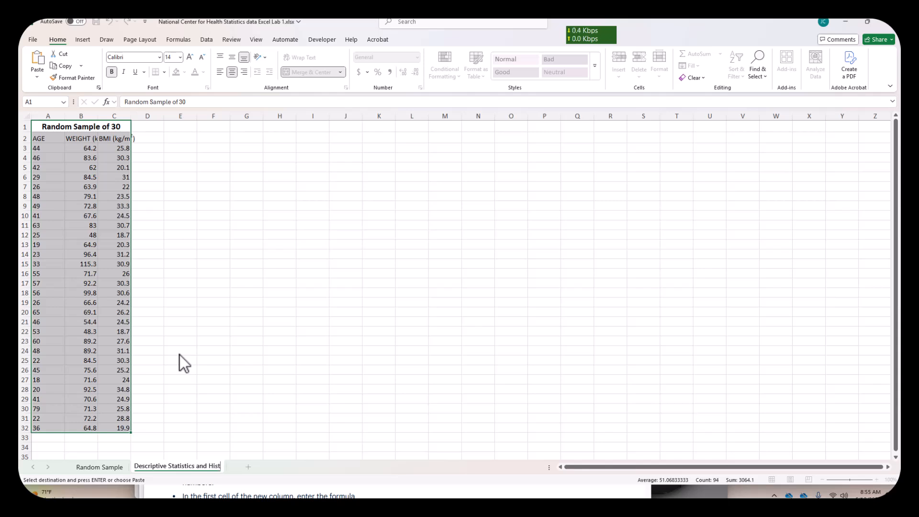
key(Return)
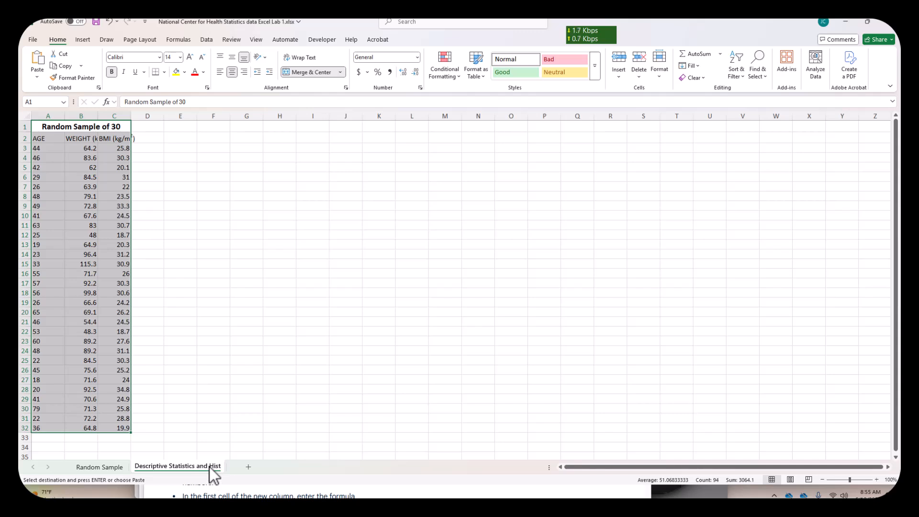
click(287, 429)
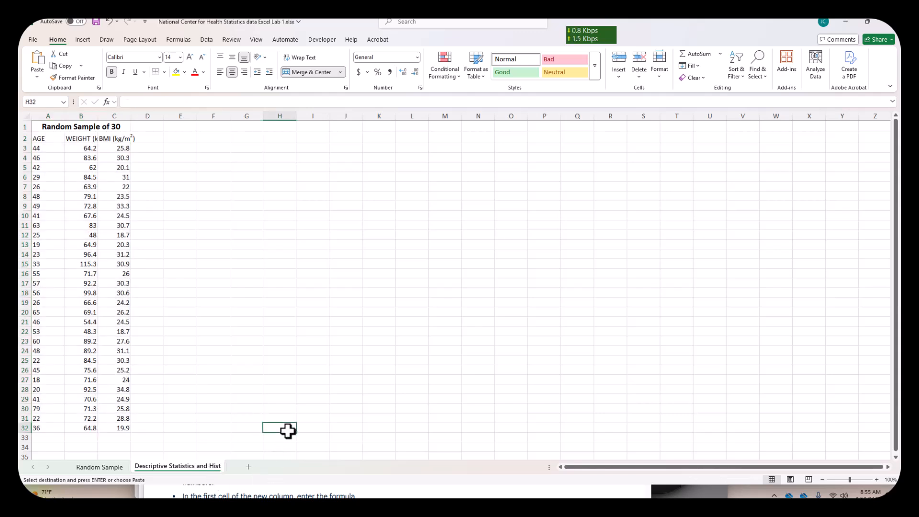
- Edit the second worksheet's name so it reads "Statistics and Histograms"
right_click(214, 470)
click(245, 356)
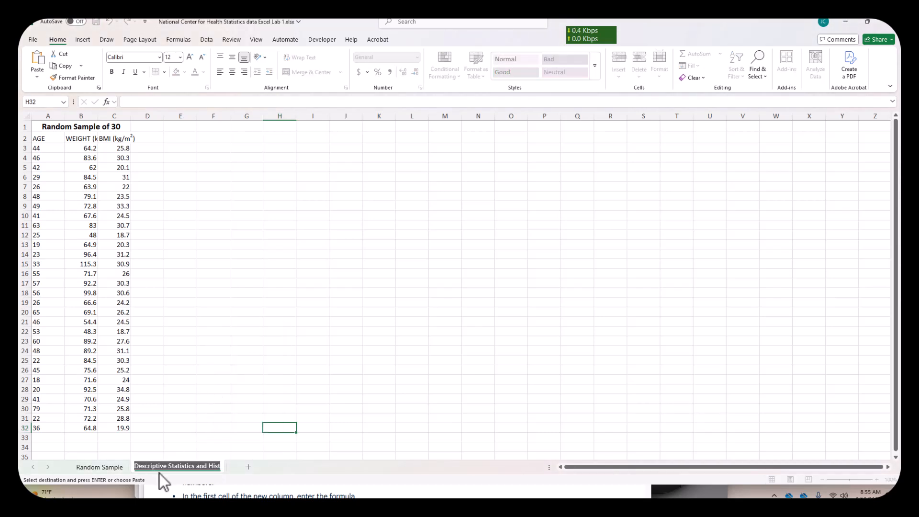
click(165, 465)
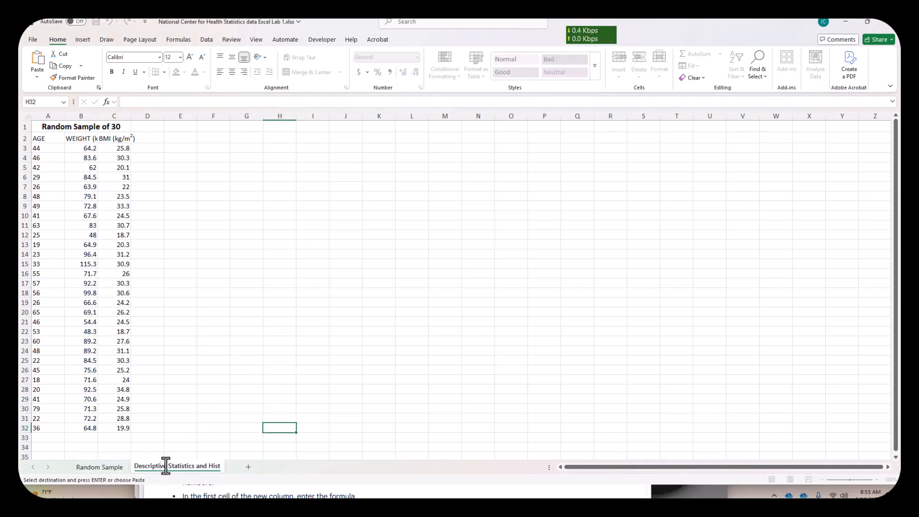
key(BackSpace)
key(BackSpace)
key(BackSpace)
key(BackSpace)
key(BackSpace)
key(BackSpace)
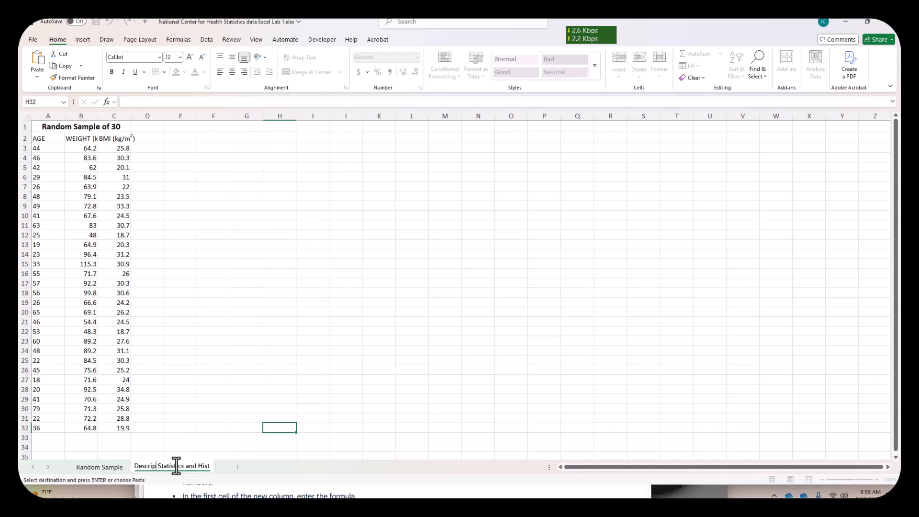
key(BackSpace)
click(185, 465)
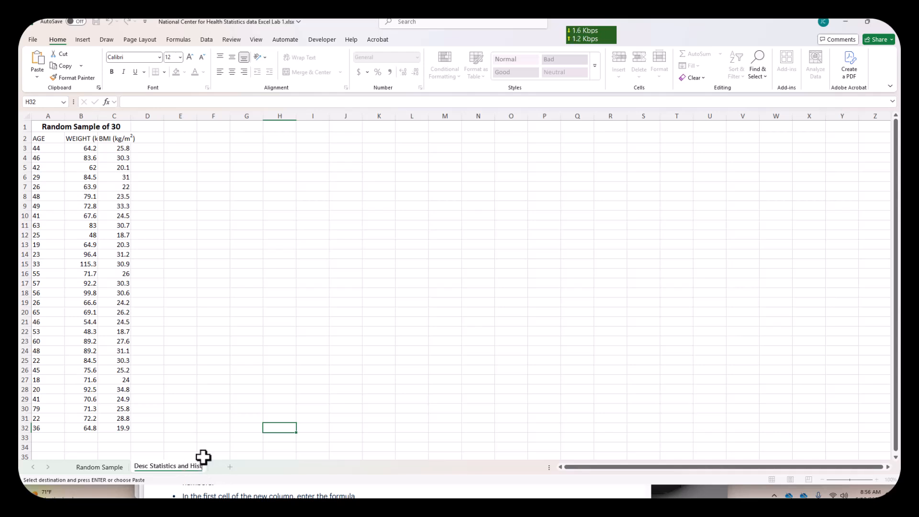
text(grams)
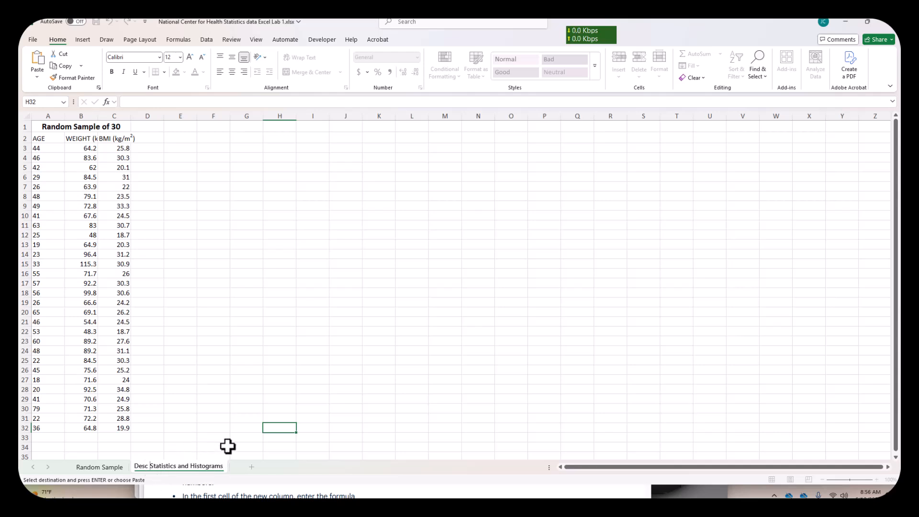
key(Delete)
key(Delete)
key(Delete)
key(Delete)
key(Delete)
click(269, 369)
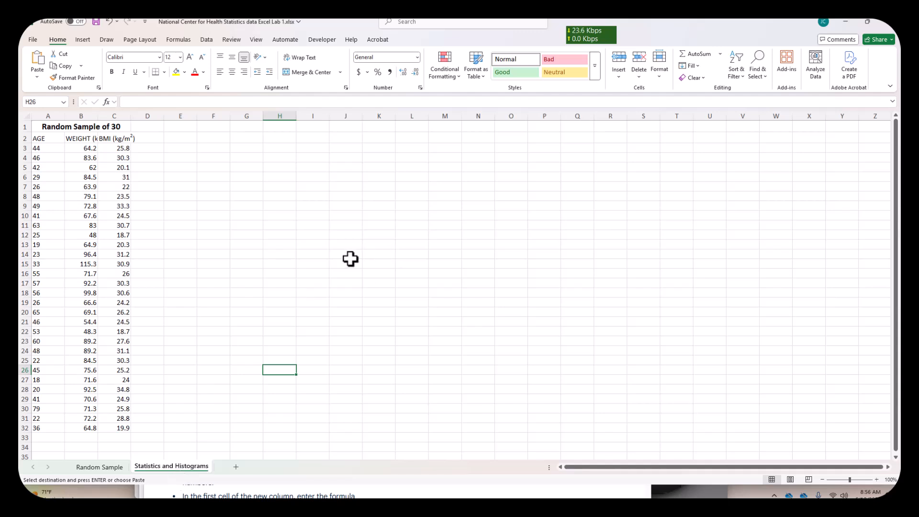
- Enter the statistic labels Mean, Median and Mode in cells F3 to F5
click(211, 150)
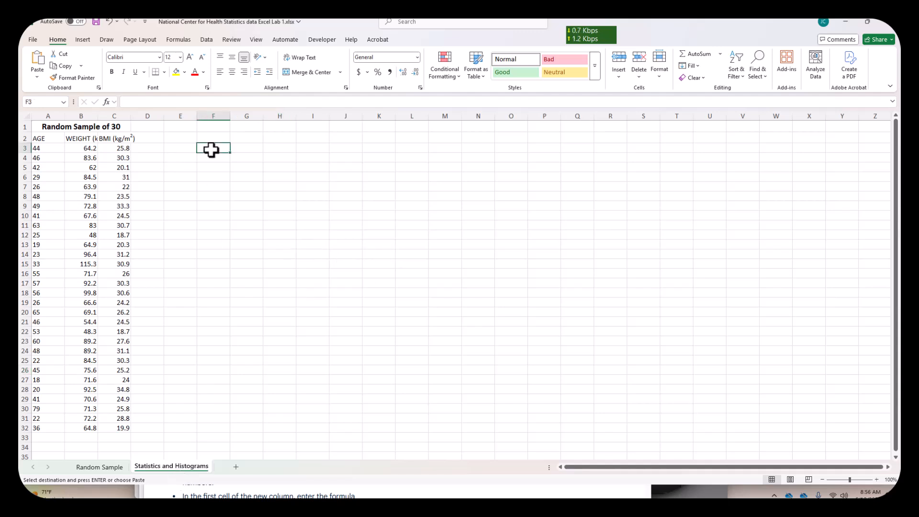
text(Mean)
key(Return)
text(Median)
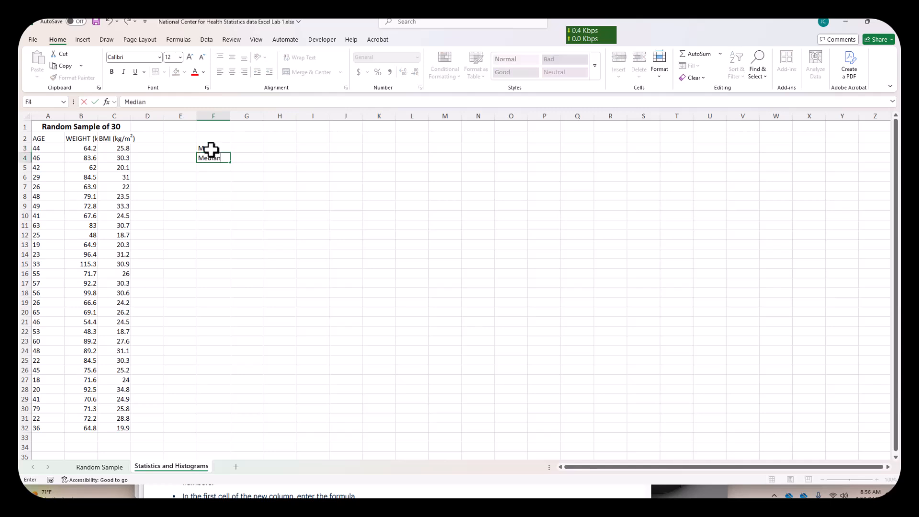
key(Return)
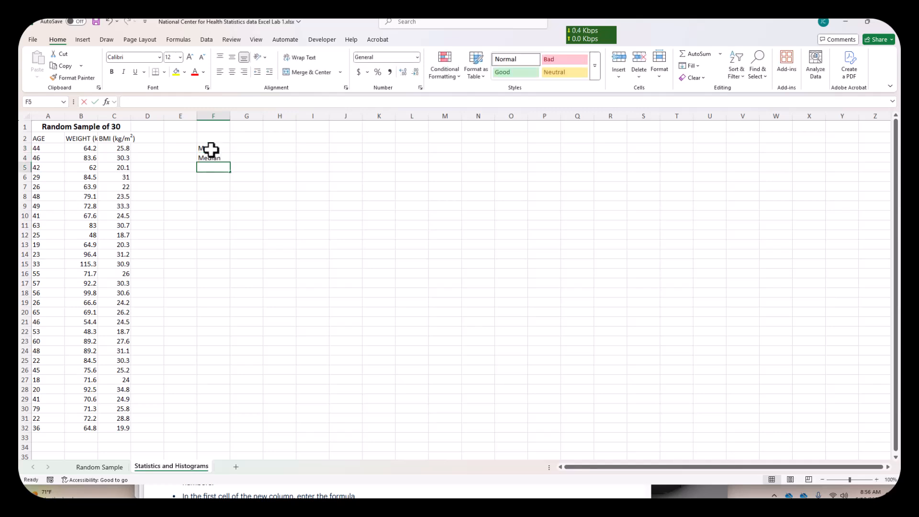
text(Mode)
key(Return)
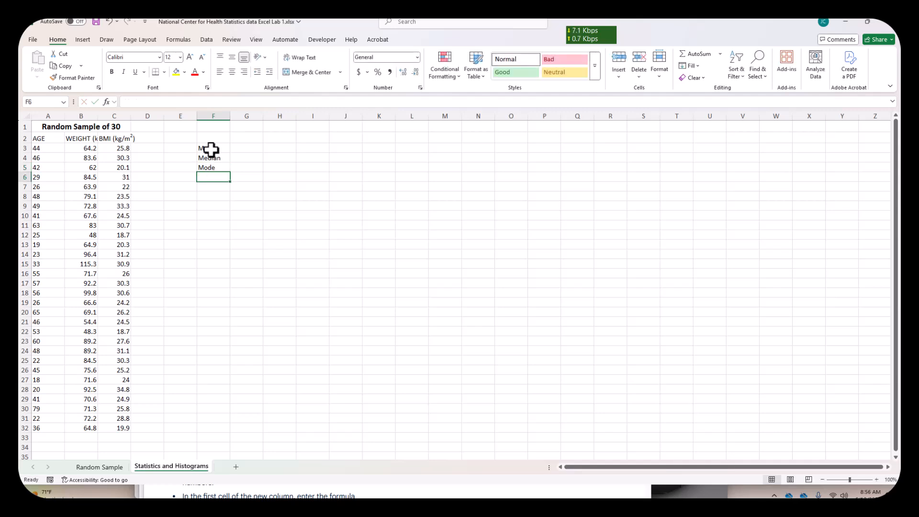
- Enter the label Standard Deviation in F6 and autofit column F to its contents
text(Standard Deviation)
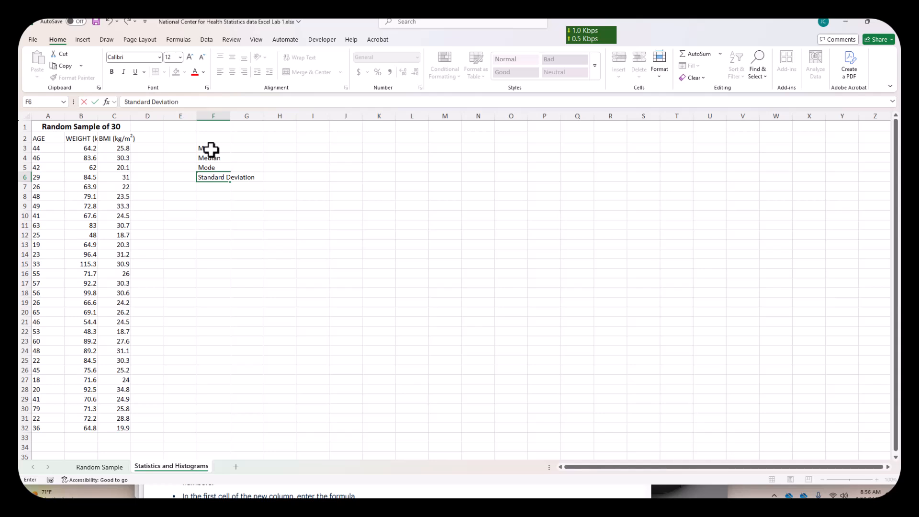
click(224, 237)
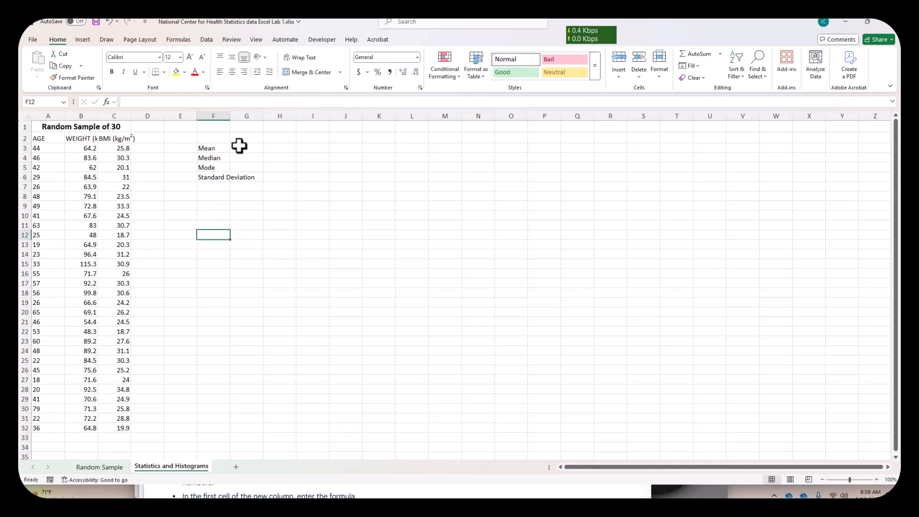
double_click(228, 116)
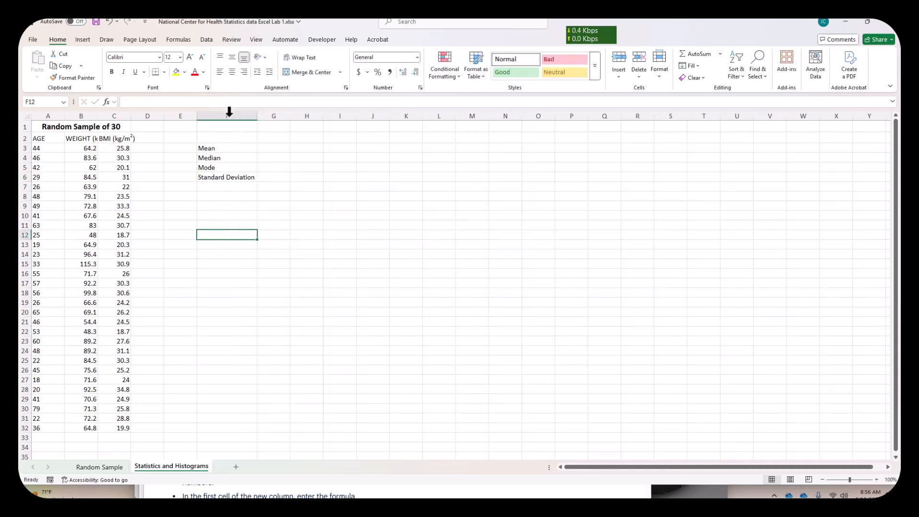
- Enter the headings Weight in G2 and BMI in H2, and autofit column B to show its full heading
click(278, 140)
text(Weight)
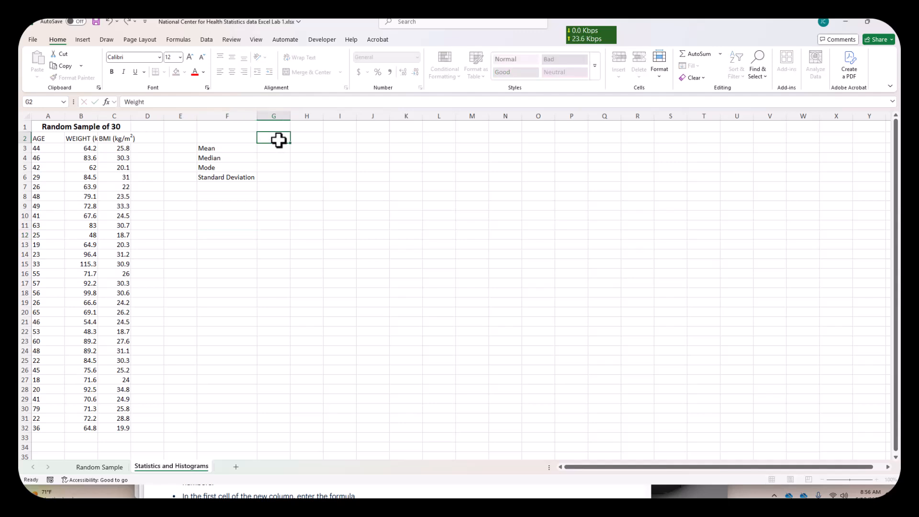
key(Tab)
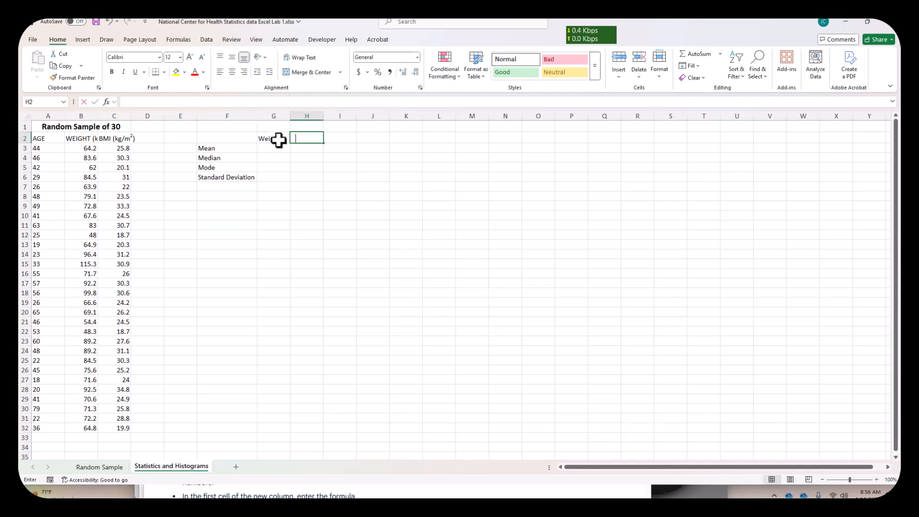
text(BMI)
click(276, 150)
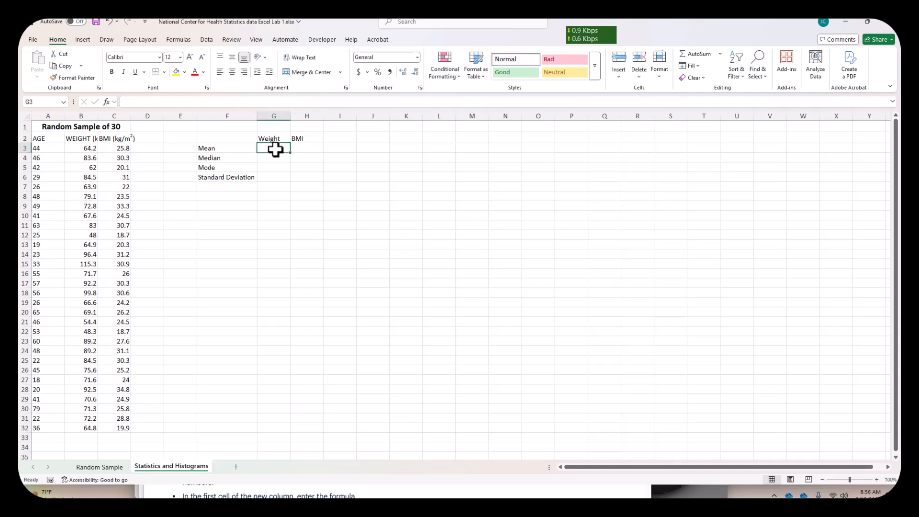
double_click(97, 116)
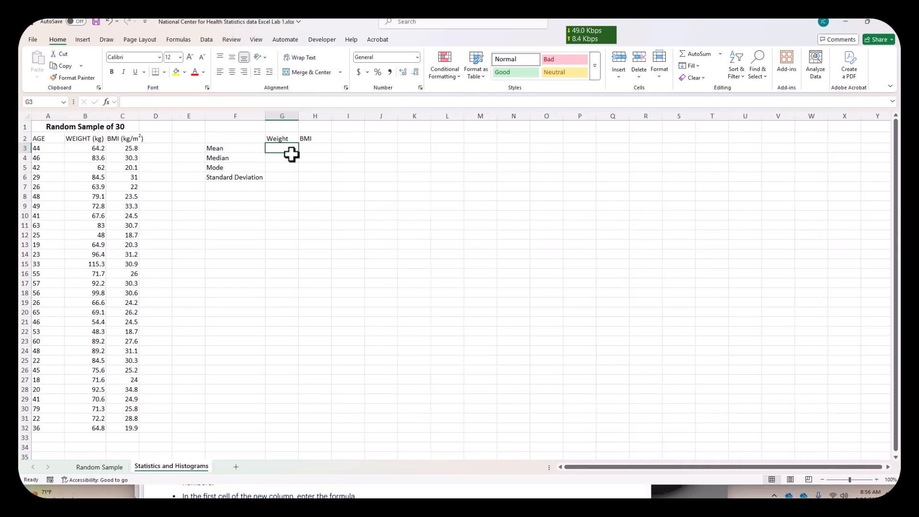
- Calculate the mean weight in G3 with the AVERAGE function over B3:B32
text(=average()
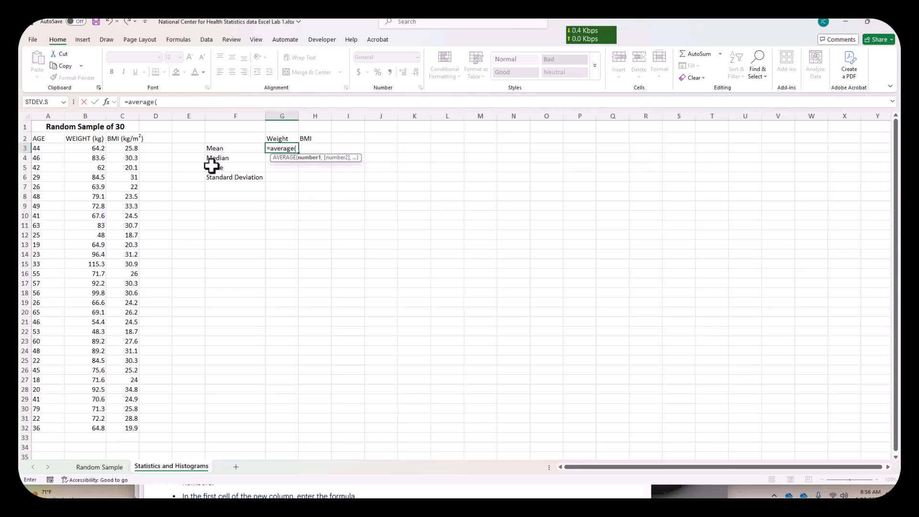
drag(99, 151, 95, 428)
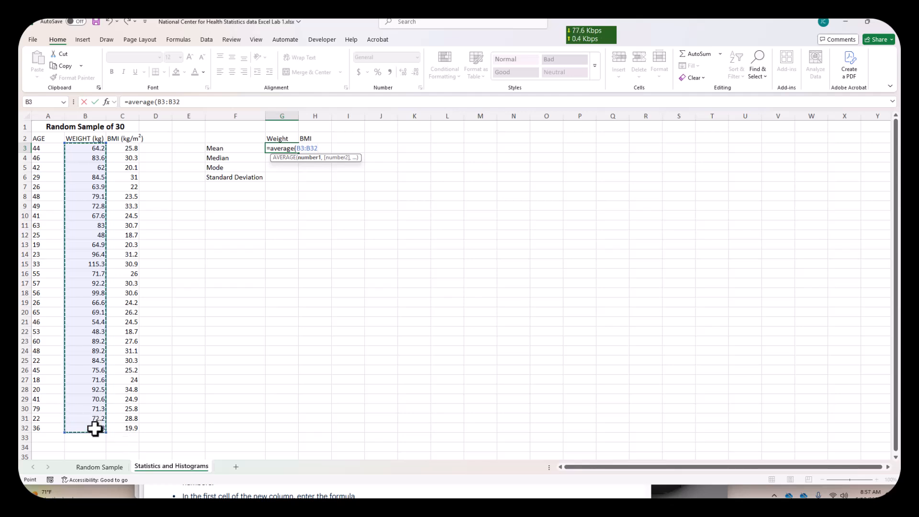
key(Return)
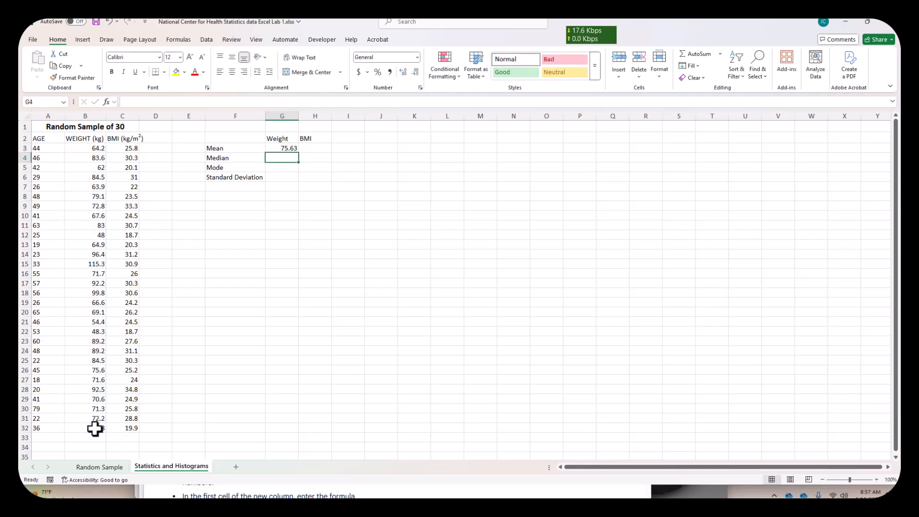
- Calculate the median weight in G4 with the MEDIAN function over B3:B32
text(=m)
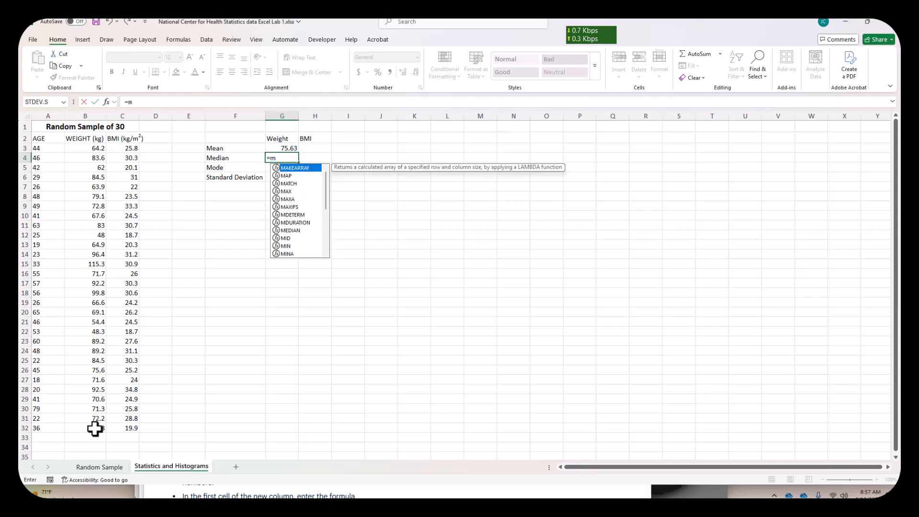
text(edian)
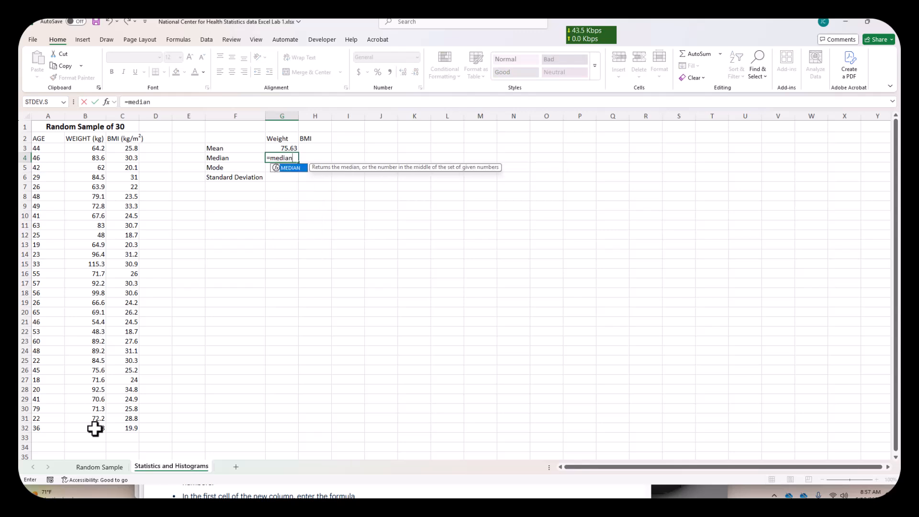
text(()
drag(93, 151, 80, 427)
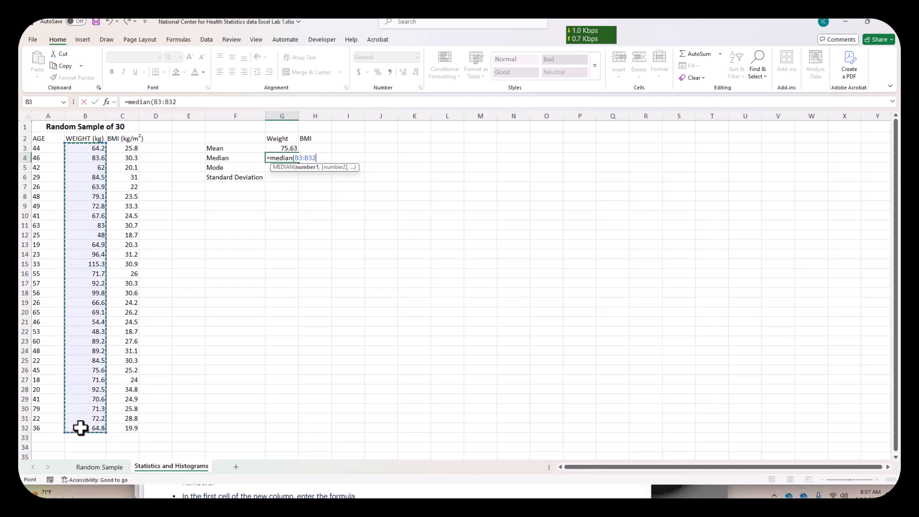
text())
key(Return)
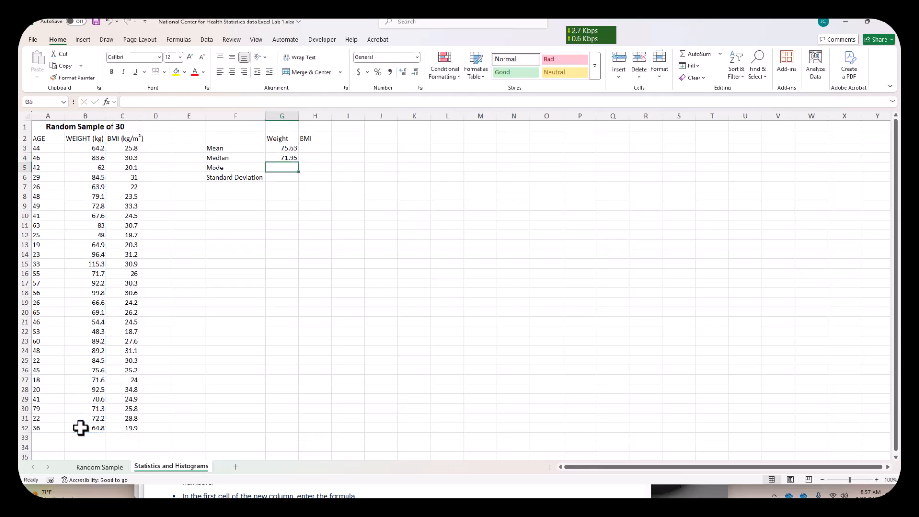
- Calculate the mode of the weights in G5 with the MODE function over B3:B32
text(=mode)
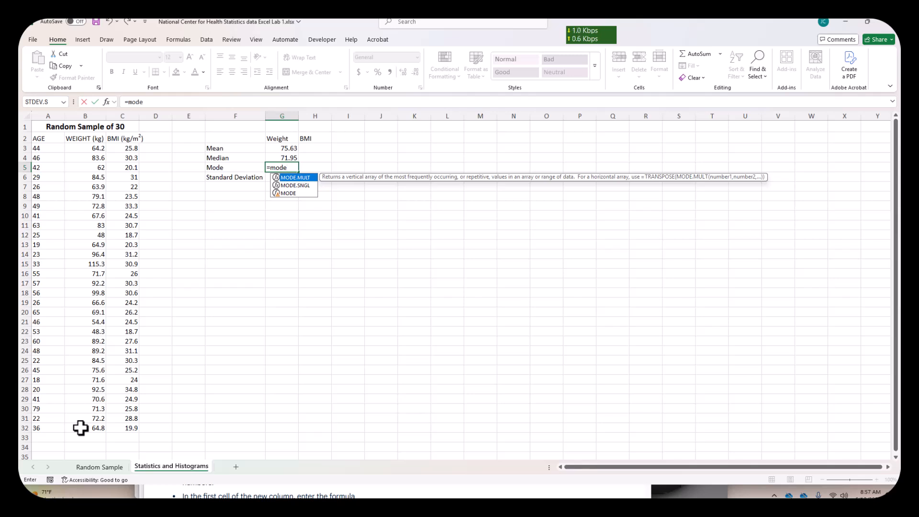
text(()
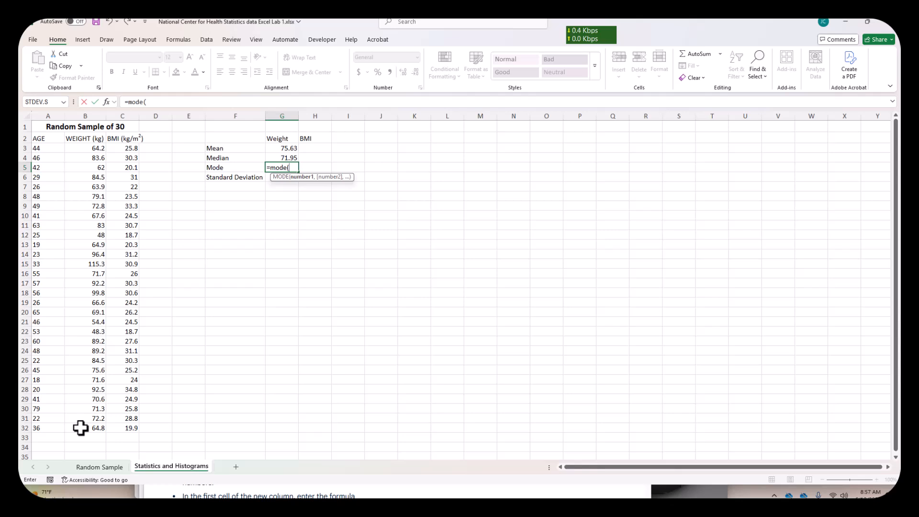
drag(94, 148, 95, 423)
key(Return)
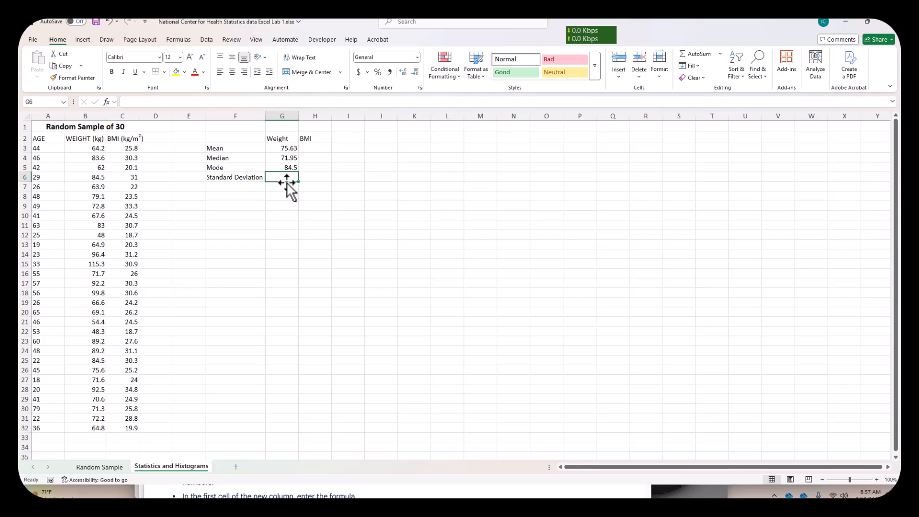
- Search the function library for stdev and insert STDEV.S in G6 with the weight range B3:B32
click(108, 104)
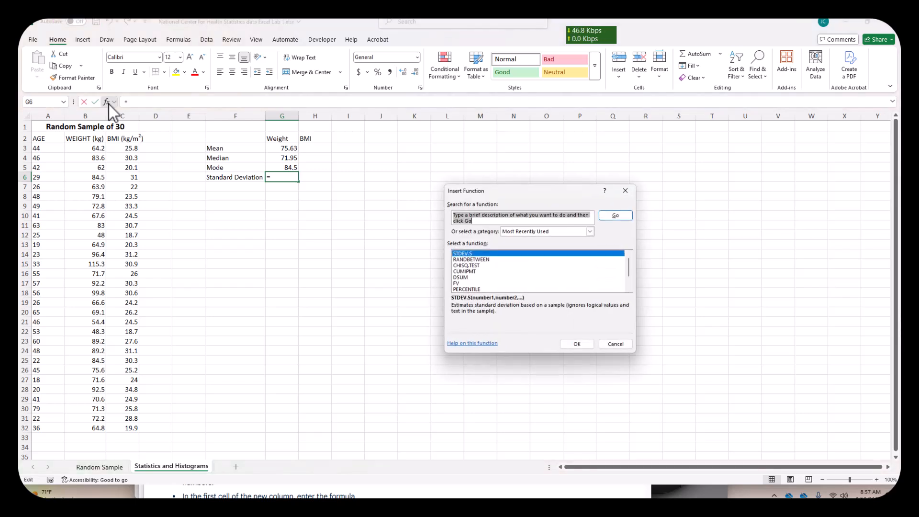
text(stdev)
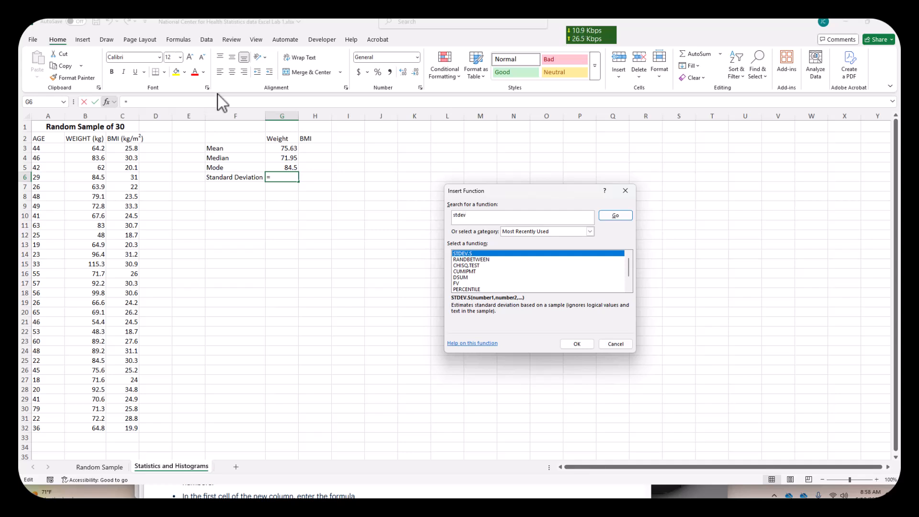
click(607, 218)
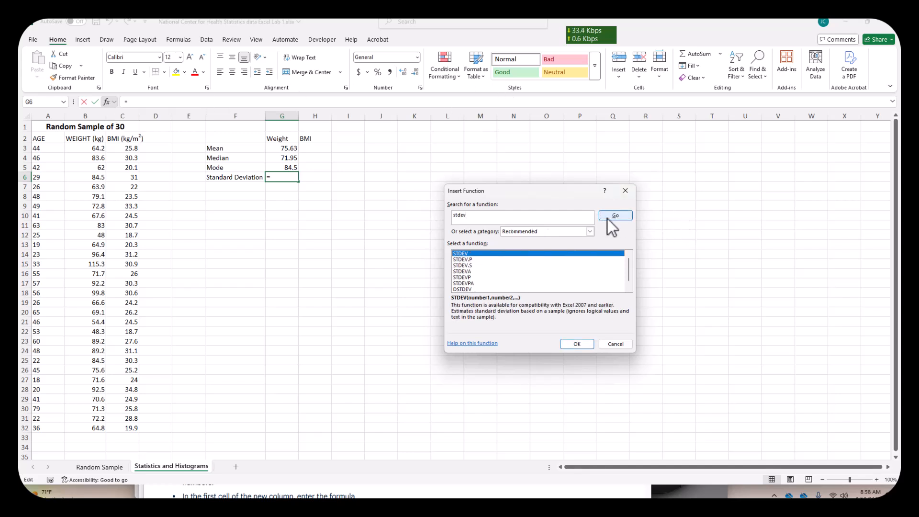
click(465, 265)
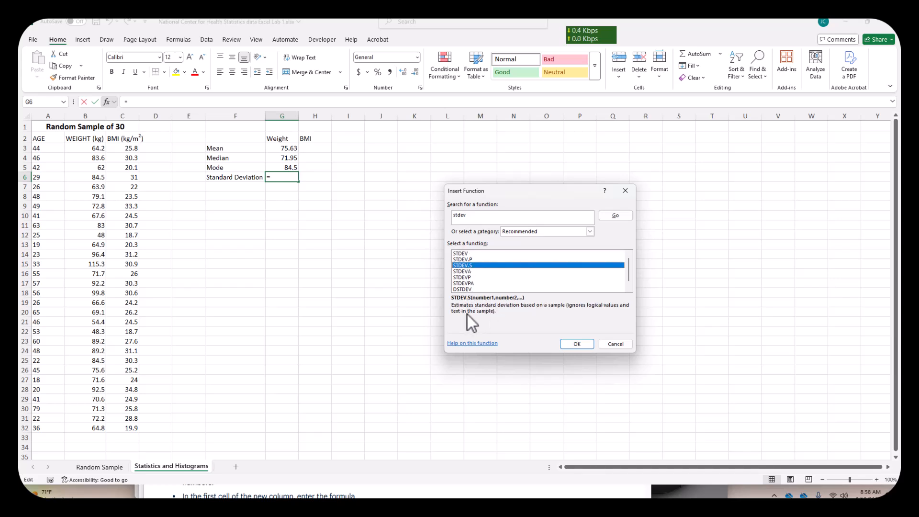
click(575, 342)
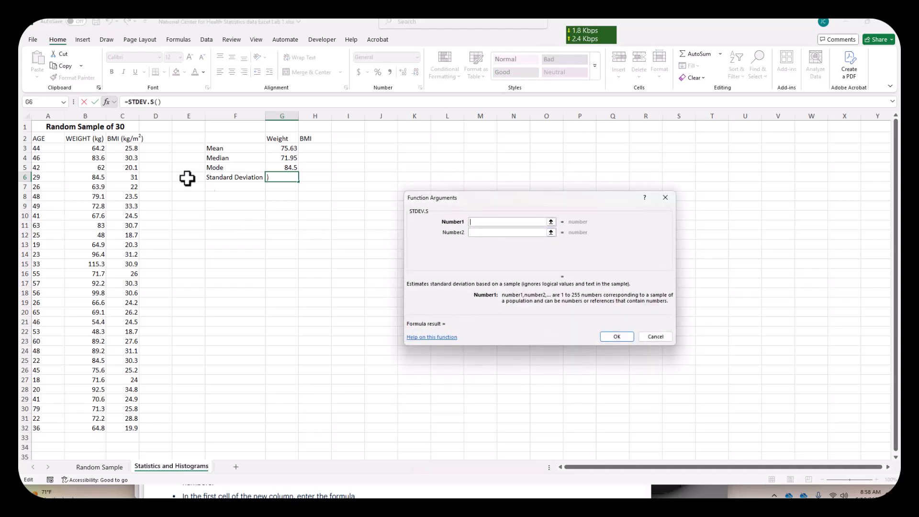
click(84, 149)
drag(83, 149, 78, 429)
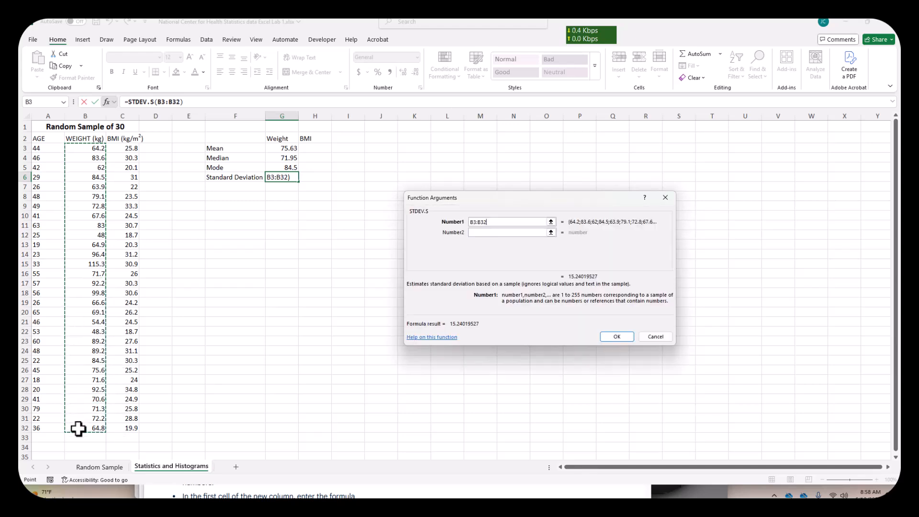
click(624, 338)
- Calculate the mean BMI in H3 with the AVERAGE function over C3:C32
click(317, 149)
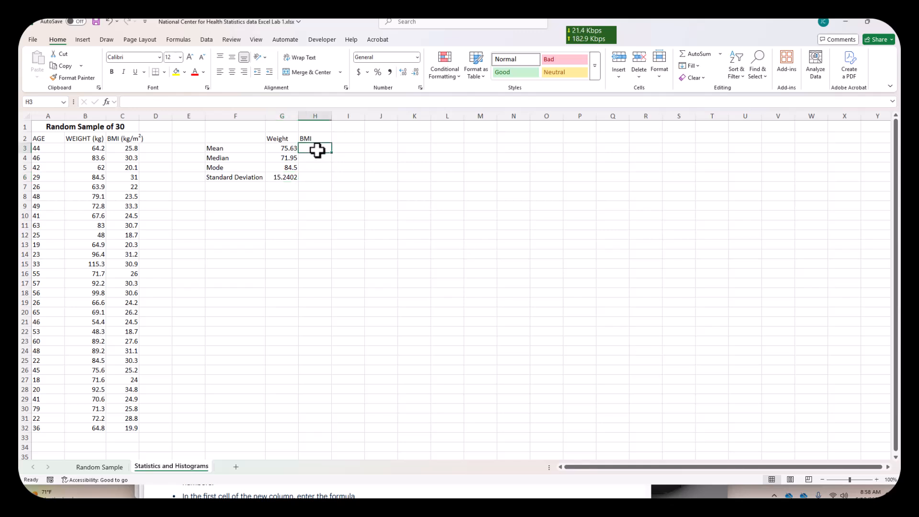
text(=)
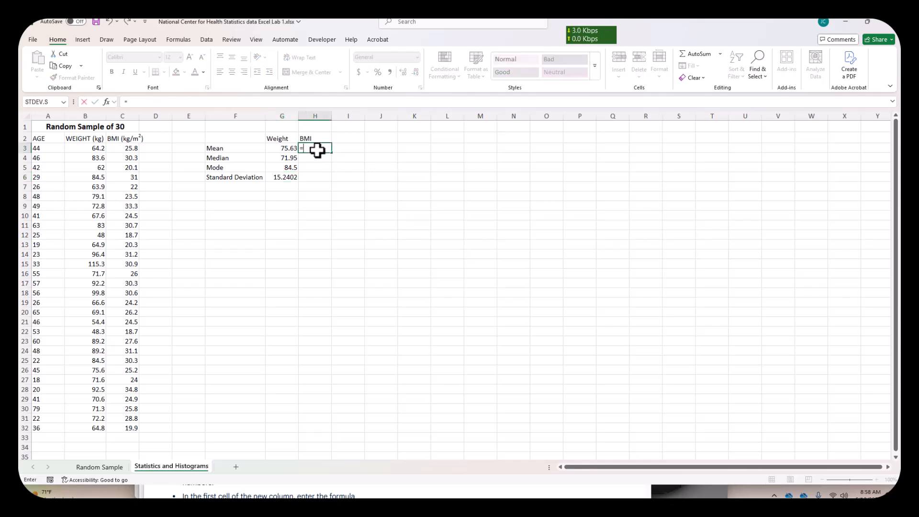
text(average()
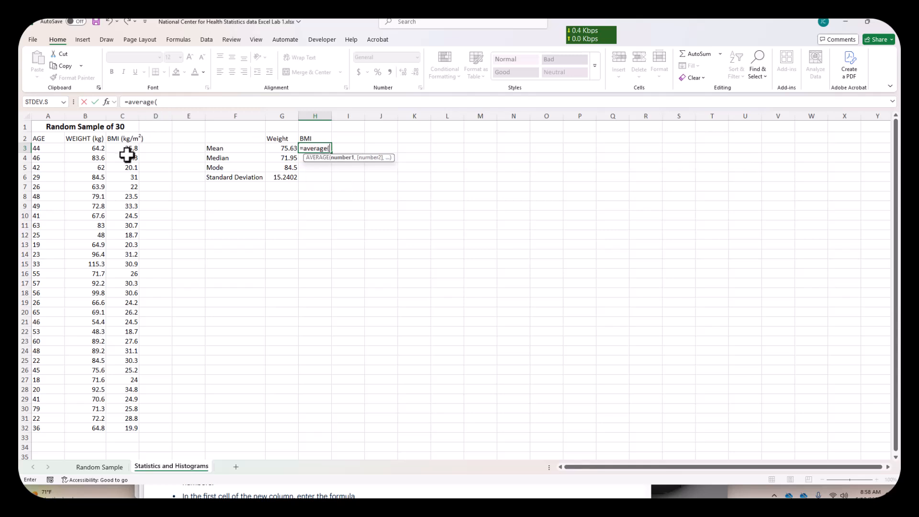
drag(126, 148, 115, 428)
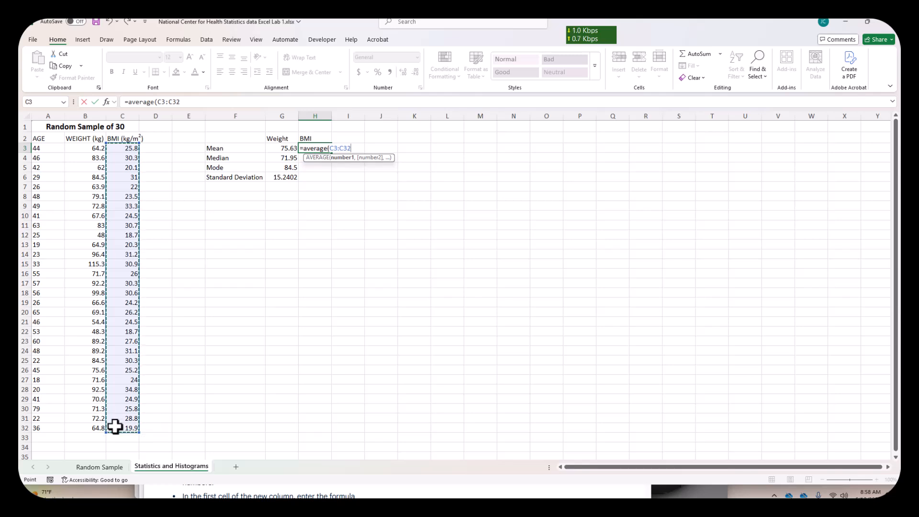
text())
key(Return)
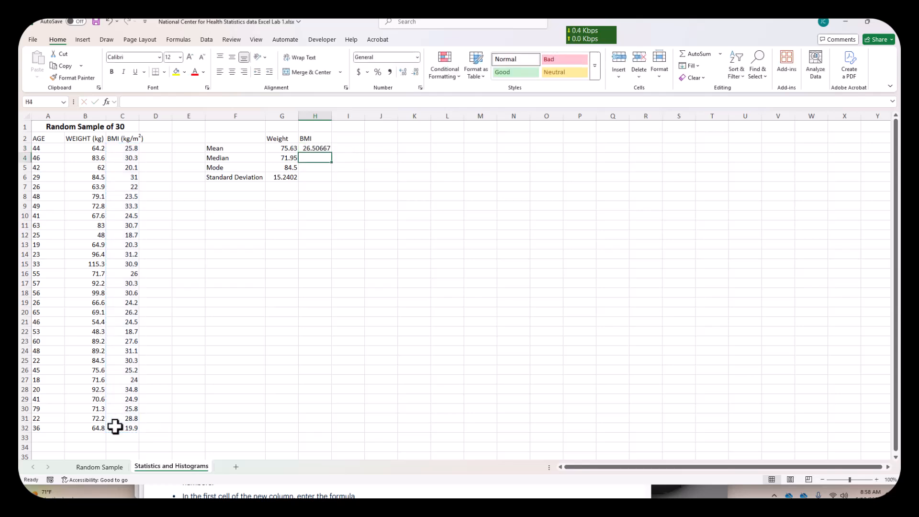
- Calculate the median BMI in H4 with the MEDIAN function over C3:C32
text(=me)
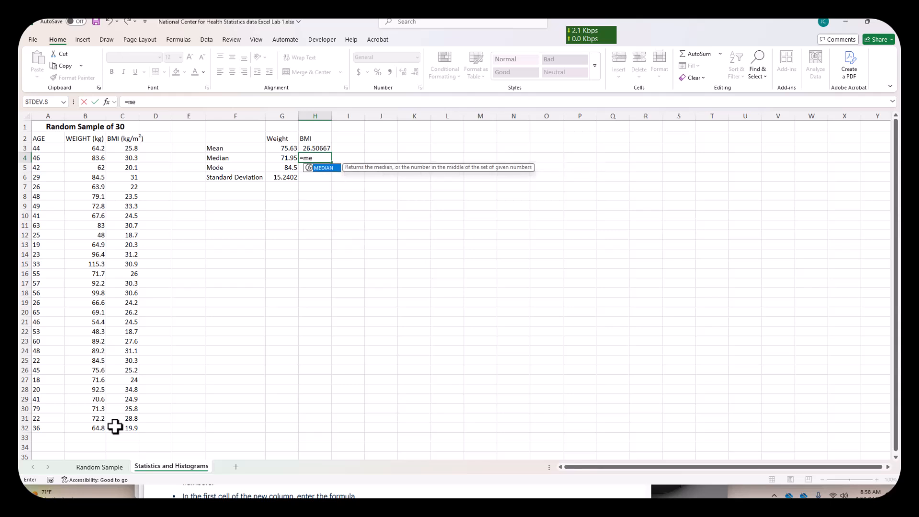
text(dian()
drag(117, 147, 115, 430)
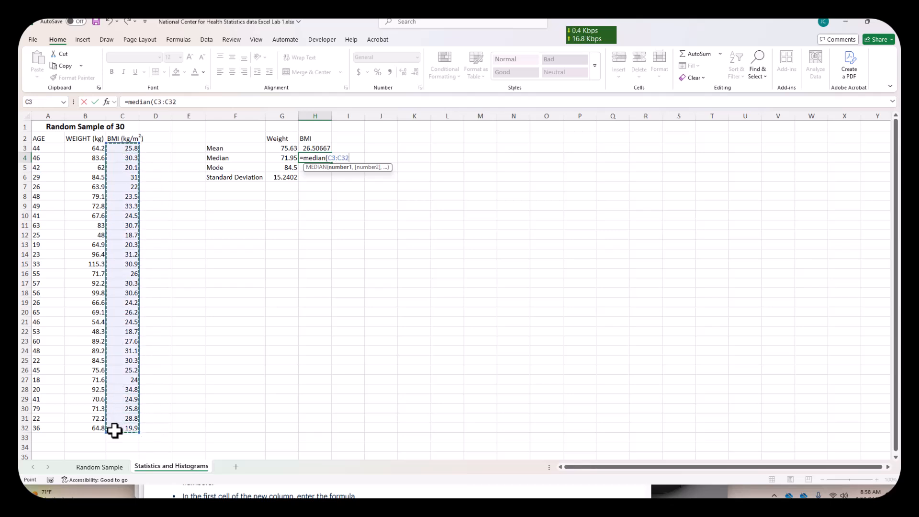
text())
key(Return)
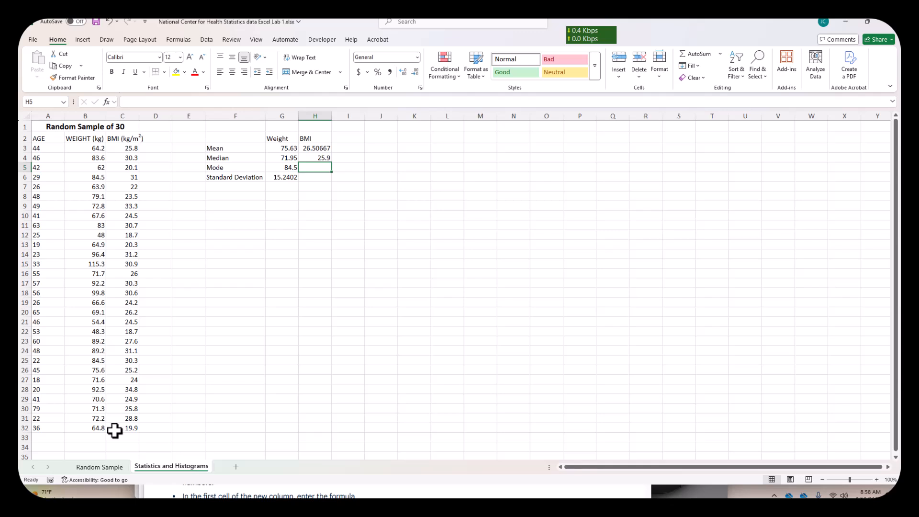
- Calculate the mode of the BMI values in H5 with the MODE function over C3:C32
text(=mode)
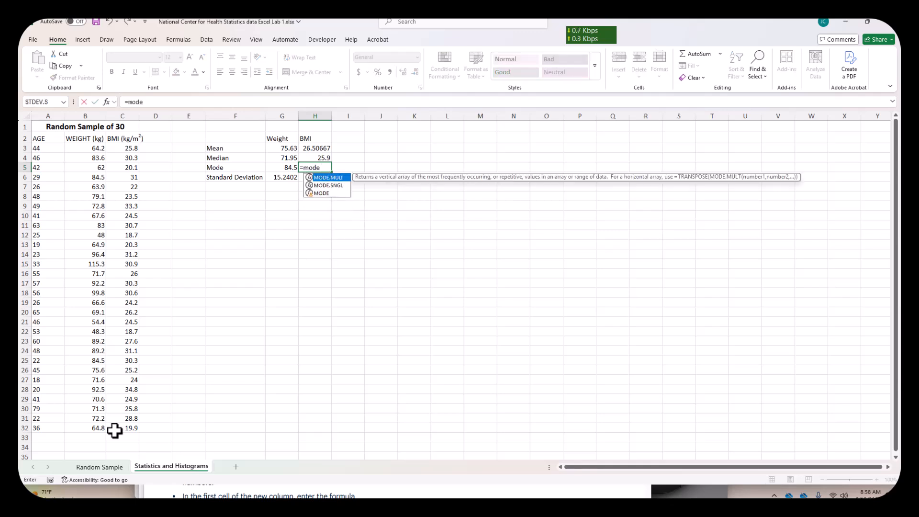
text(()
drag(121, 149, 113, 428)
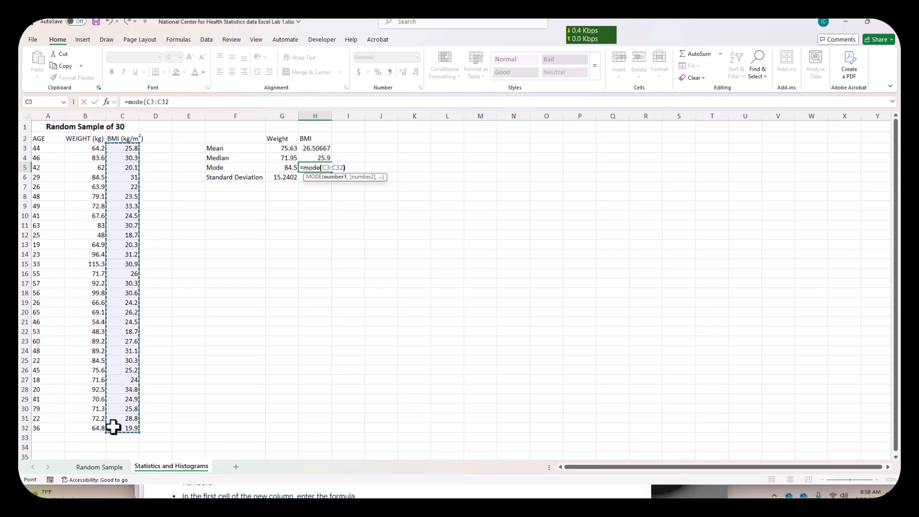
key(Return)
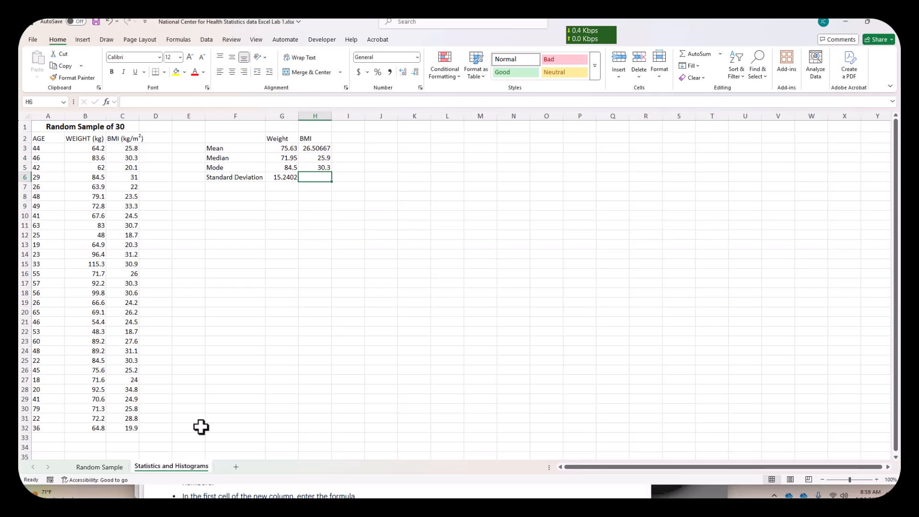
- Calculate the sample standard deviation of the BMI values in H6 with the STDEV.S function over C3:C32
text(=st)
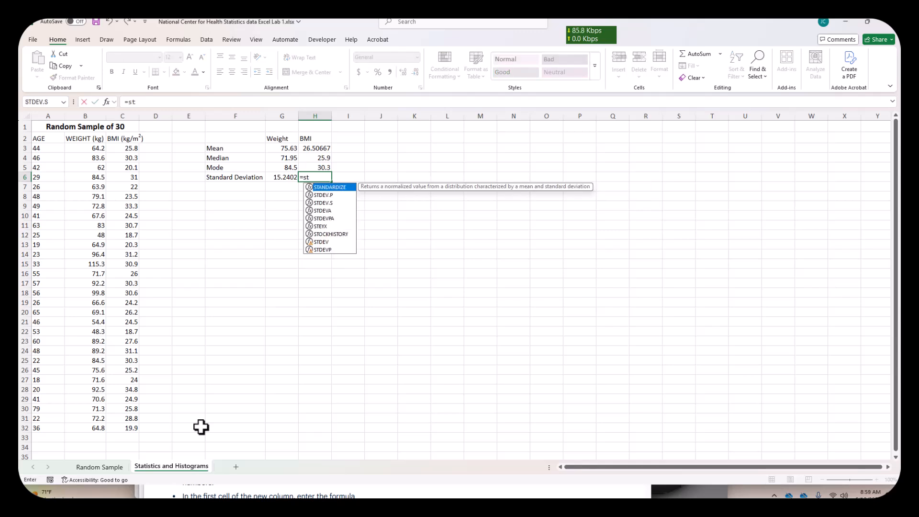
click(319, 203)
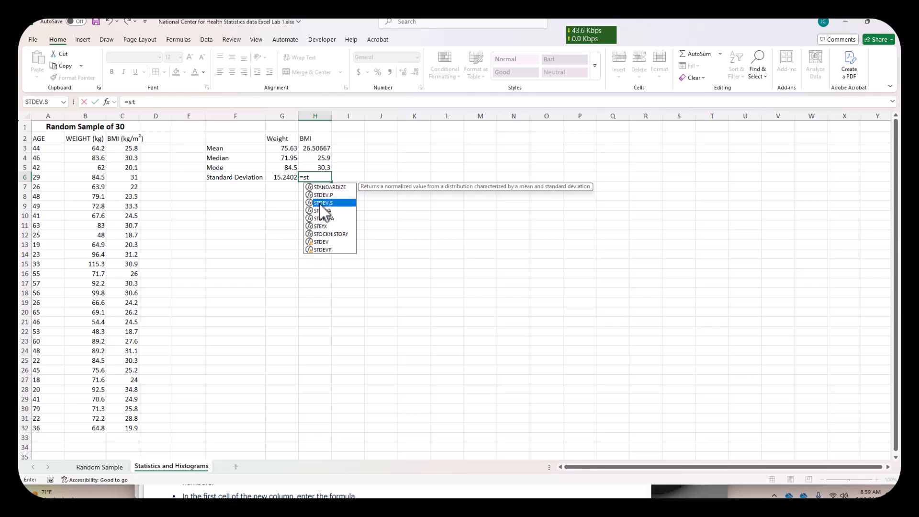
double_click(320, 203)
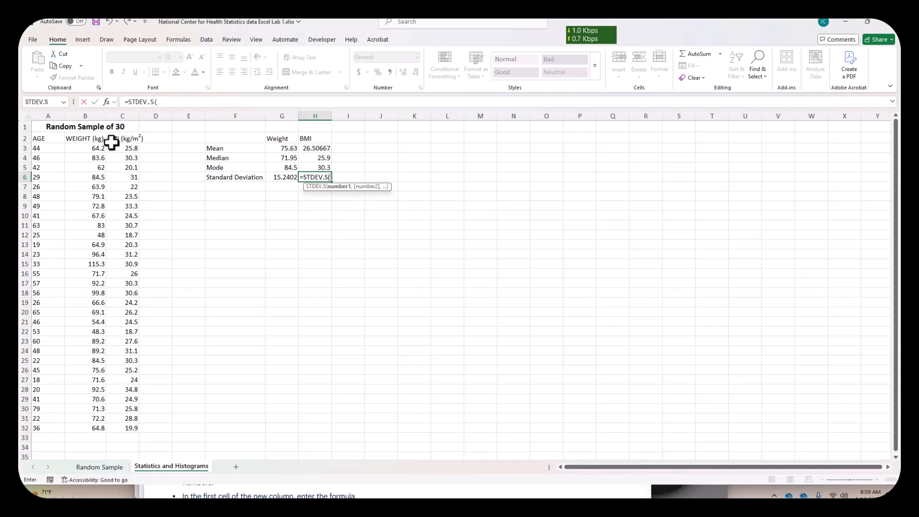
drag(120, 148, 114, 427)
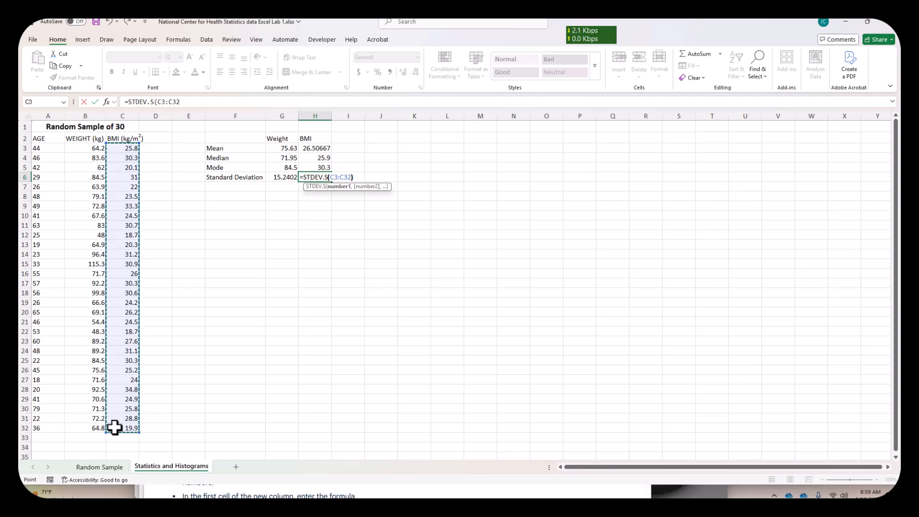
key(Return)
click(720, 350)
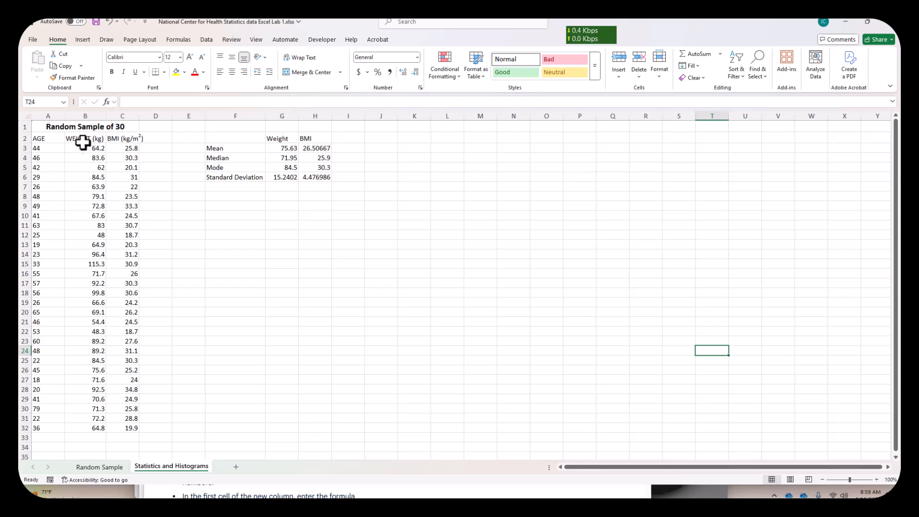
- Insert a histogram of the weight values in B3:B32
drag(83, 148, 86, 426)
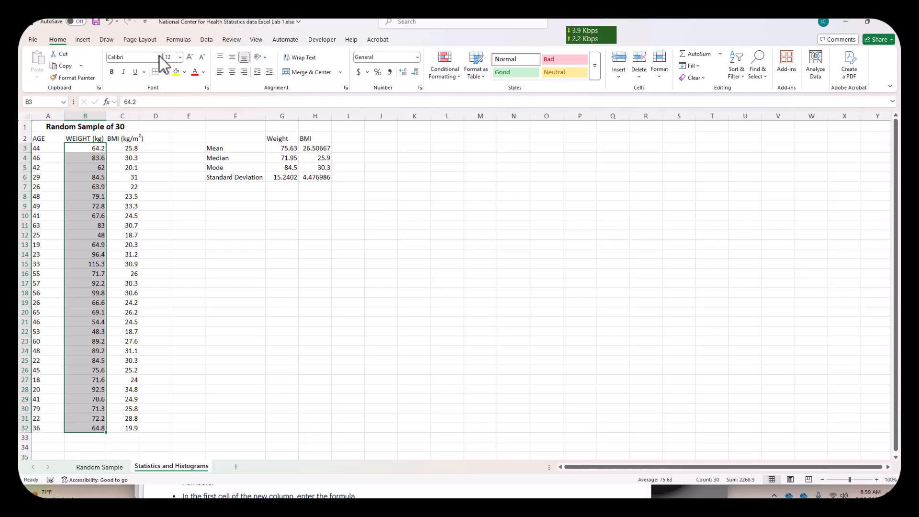
click(164, 25)
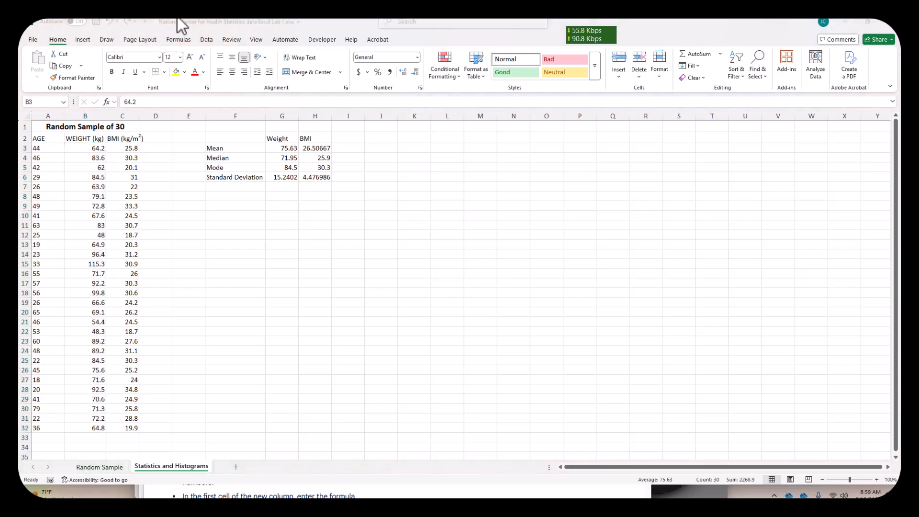
click(86, 41)
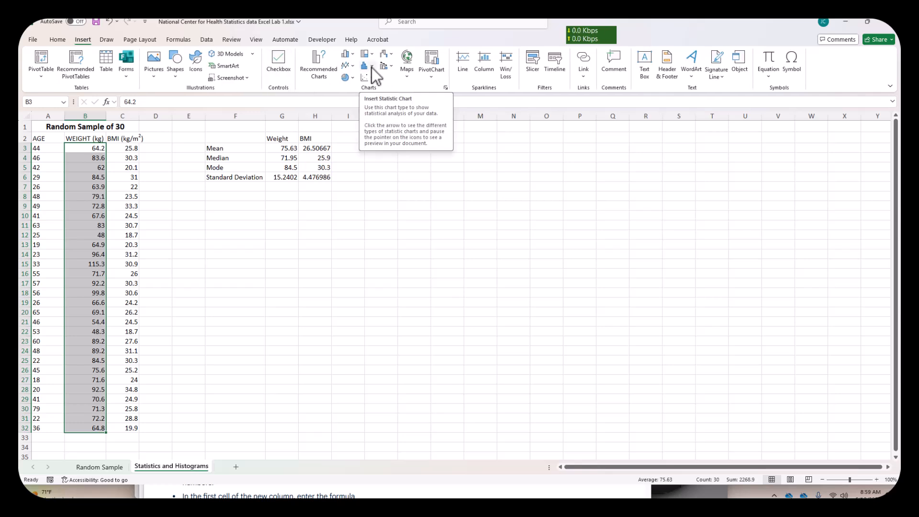
click(372, 68)
click(371, 99)
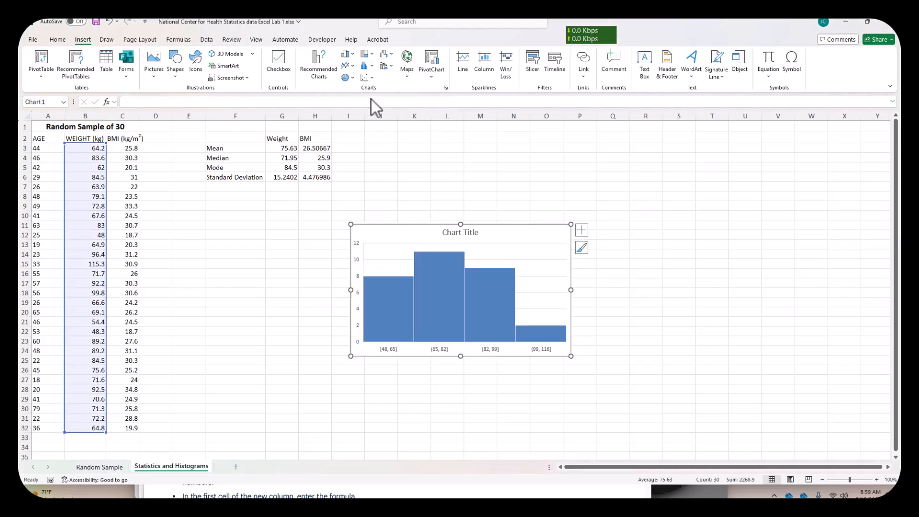
- Change the weight histogram's title to "Weight (kg)"
click(479, 235)
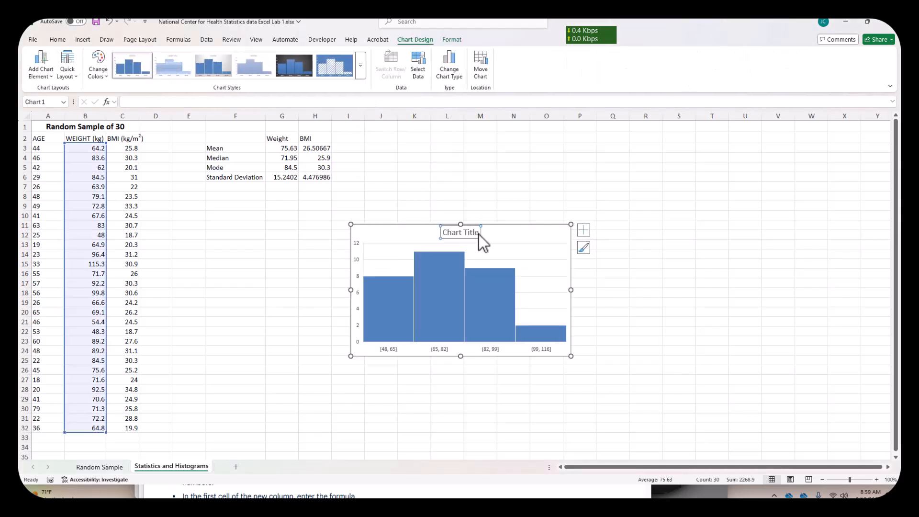
text(W)
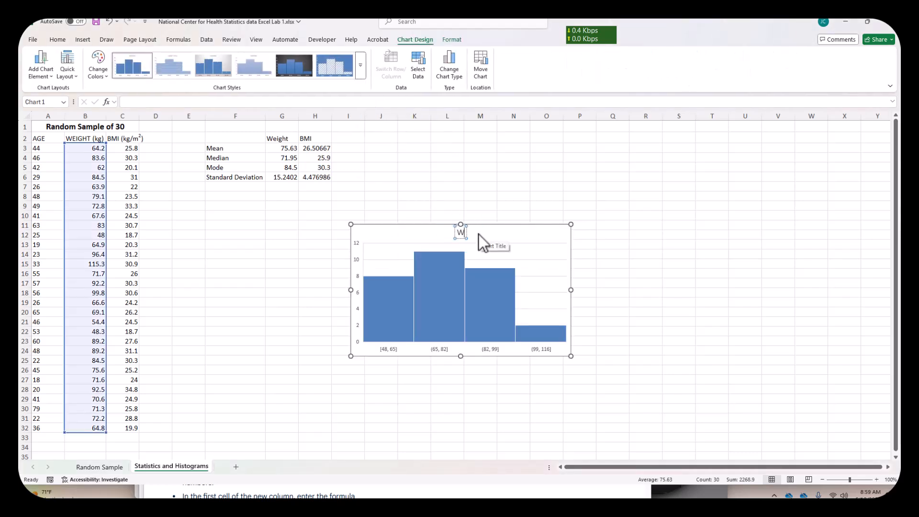
key(BackSpace)
text(Weight (kg))
click(700, 243)
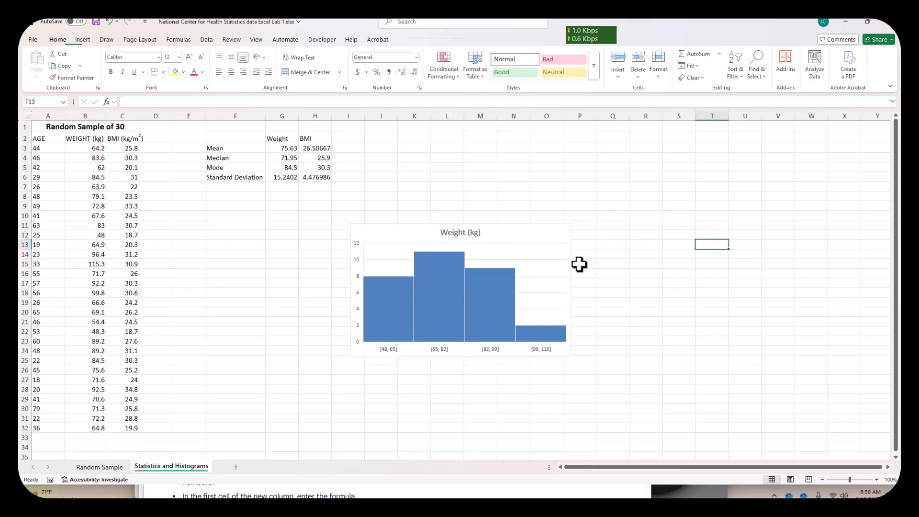
- Apply chart Style 6, with hatched bars on a blue background, to the weight histogram
mouse_move(493, 291)
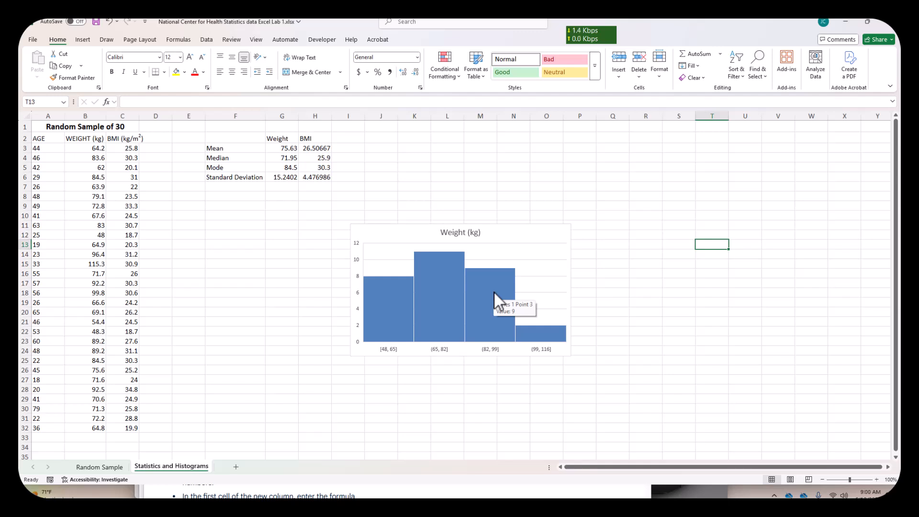
mouse_move(459, 302)
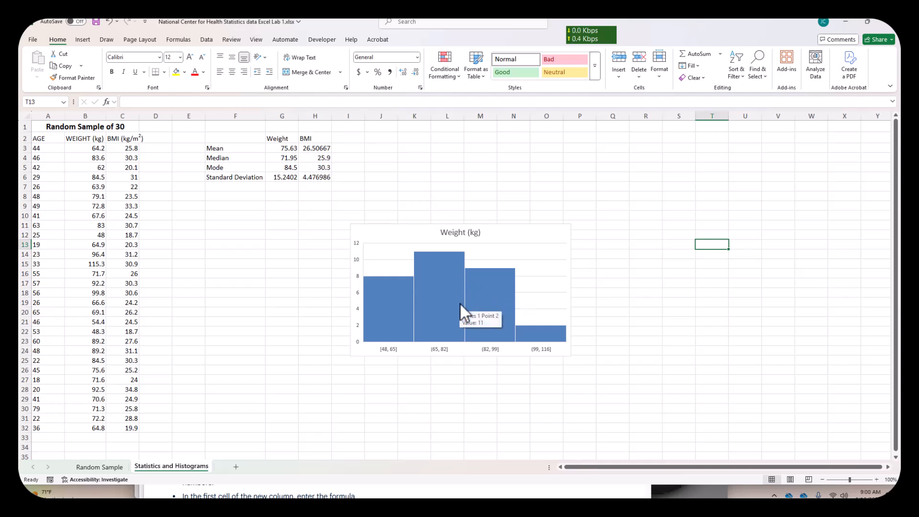
click(505, 237)
click(415, 39)
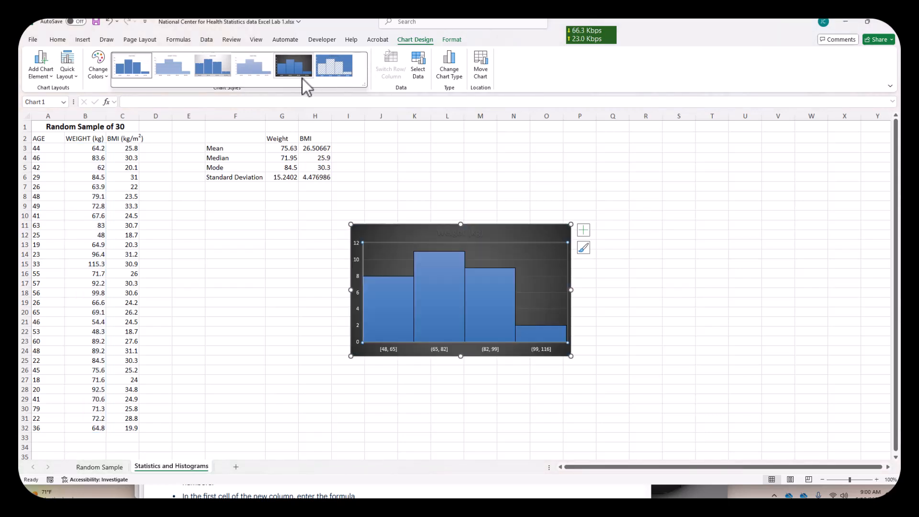
click(337, 77)
click(665, 279)
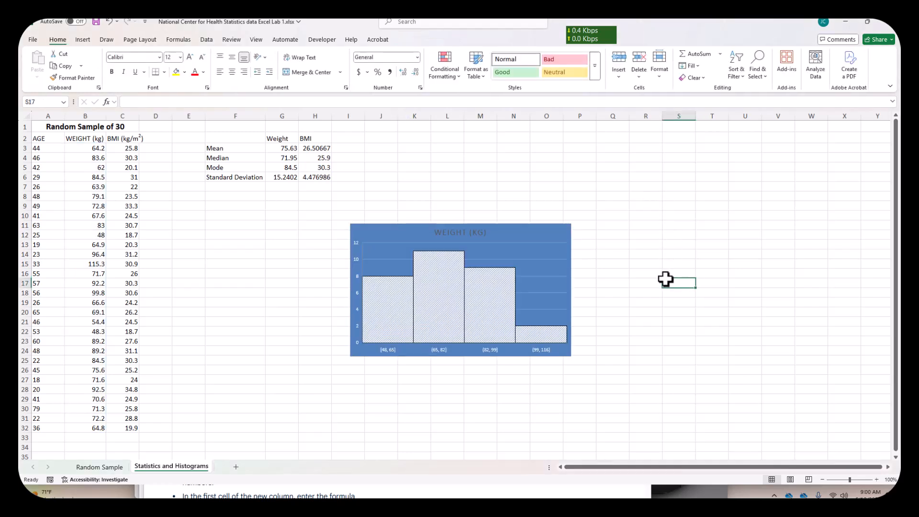
- Enter the note "The histogram appears to be skewed to the right" in J9 above the weight histogram
click(389, 207)
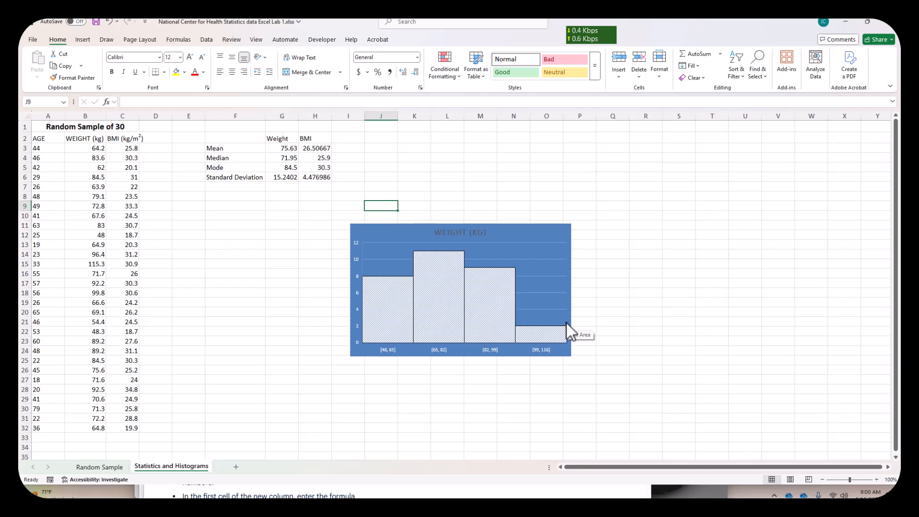
text(The hoi)
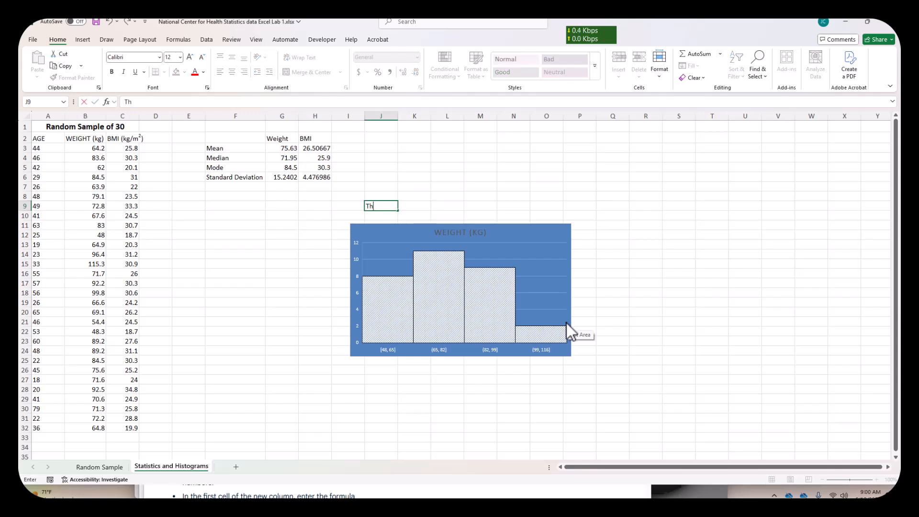
key(BackSpace)
key(BackSpace)
text(istogram)
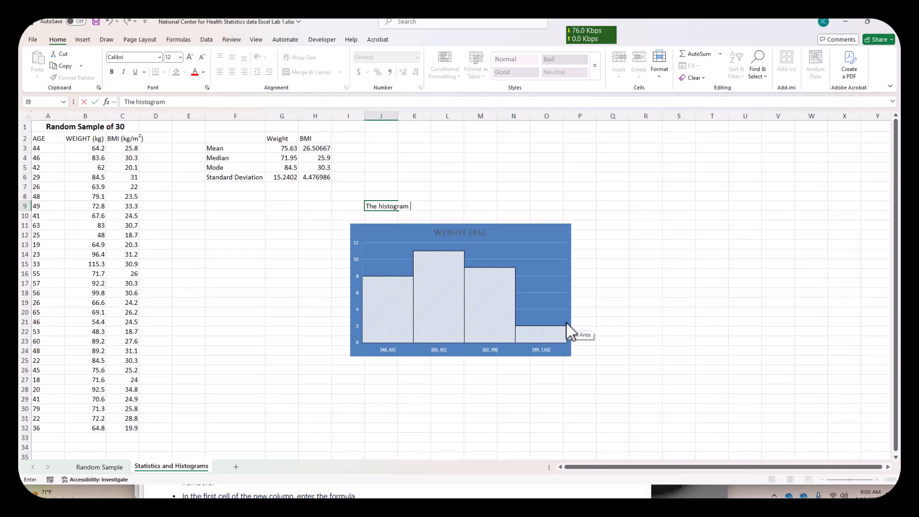
text( appears to be)
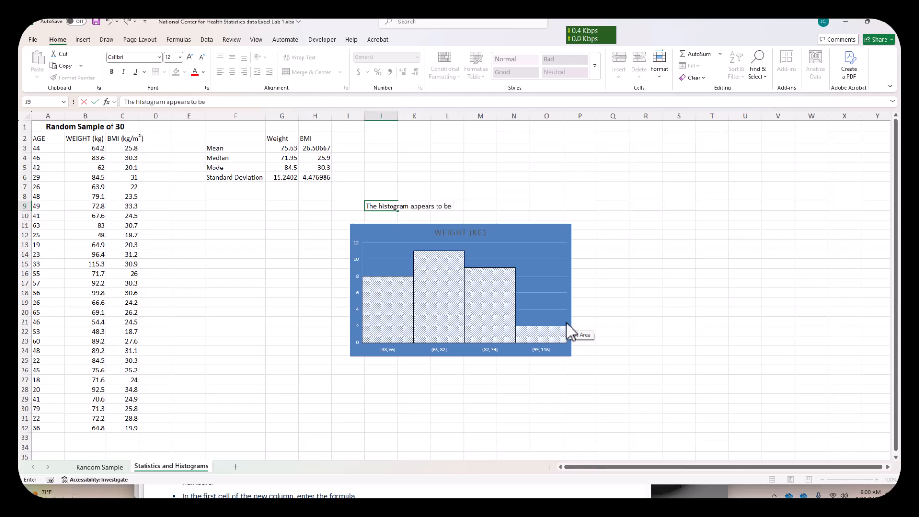
text( skewed to the right)
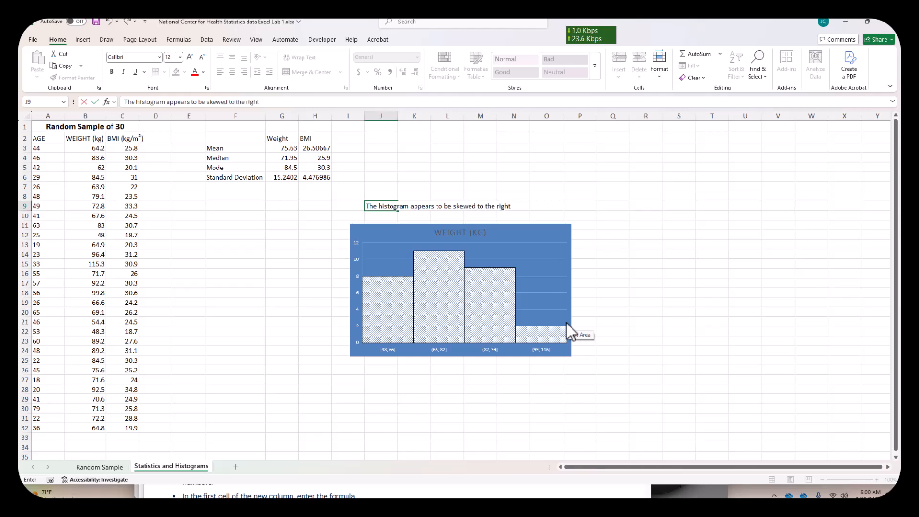
click(667, 302)
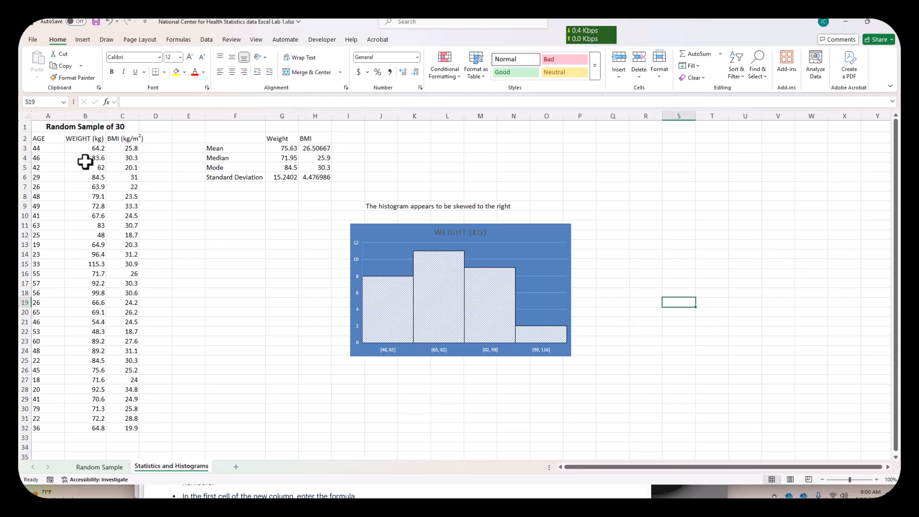
click(731, 255)
click(722, 218)
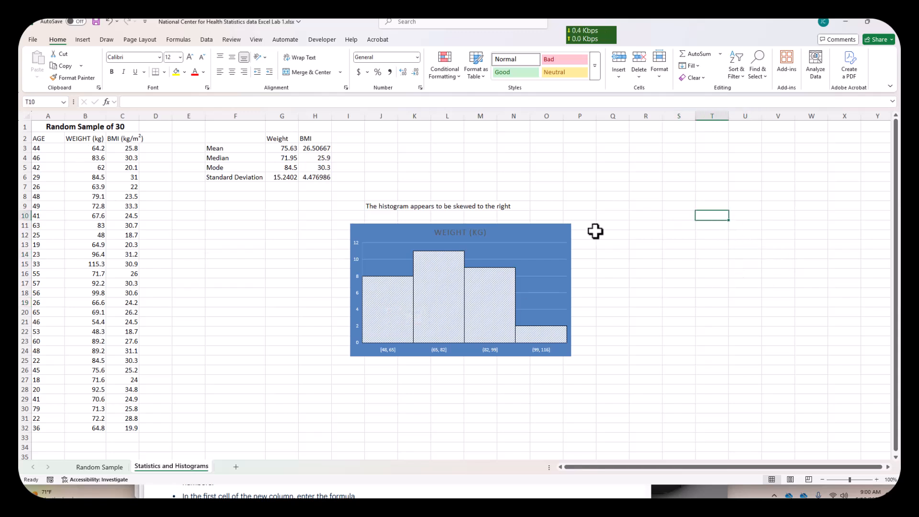
- Insert a histogram of the BMI values in C3:C32 and place it to the right of the weight histogram
drag(130, 149, 123, 427)
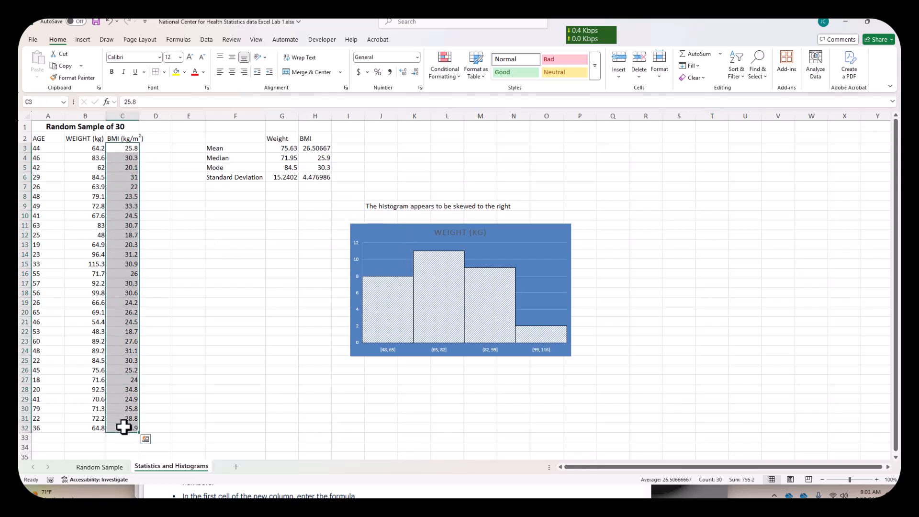
click(87, 41)
click(372, 65)
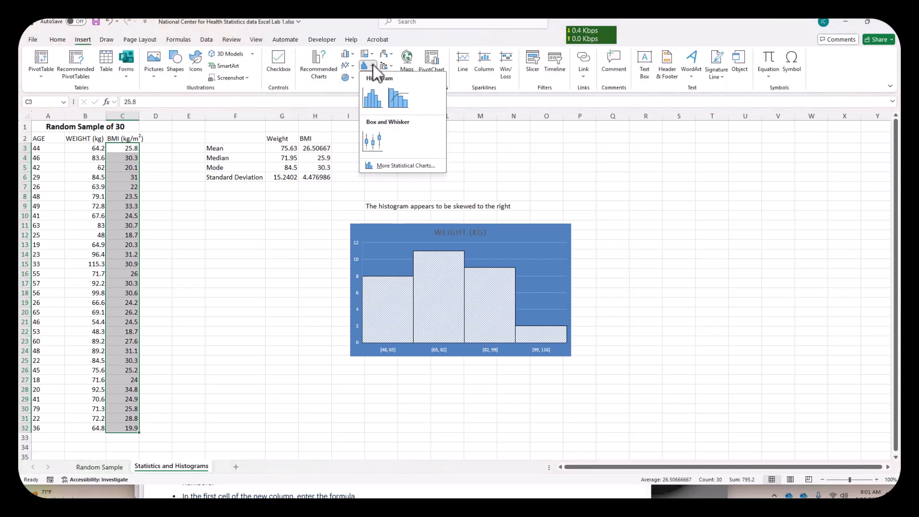
click(373, 97)
drag(509, 238, 757, 241)
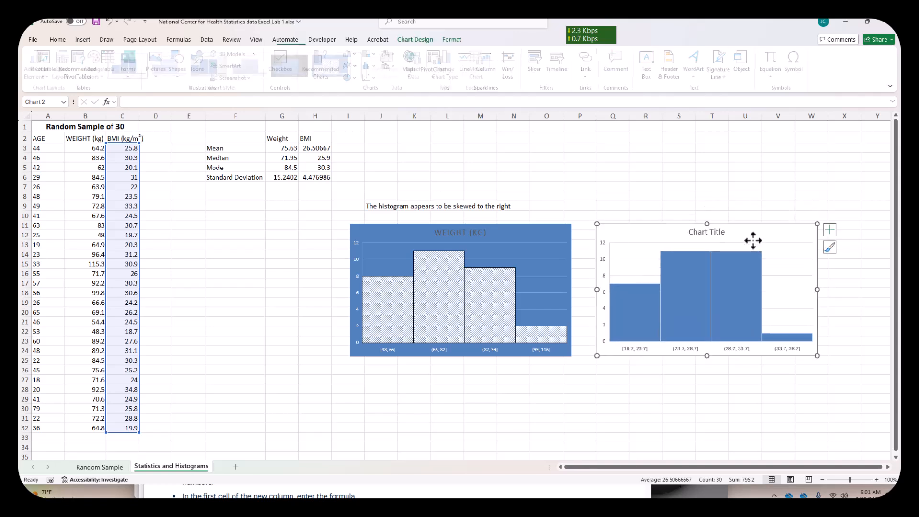
- Replace the BMI histogram's title with "BMI (kg/m"
click(719, 232)
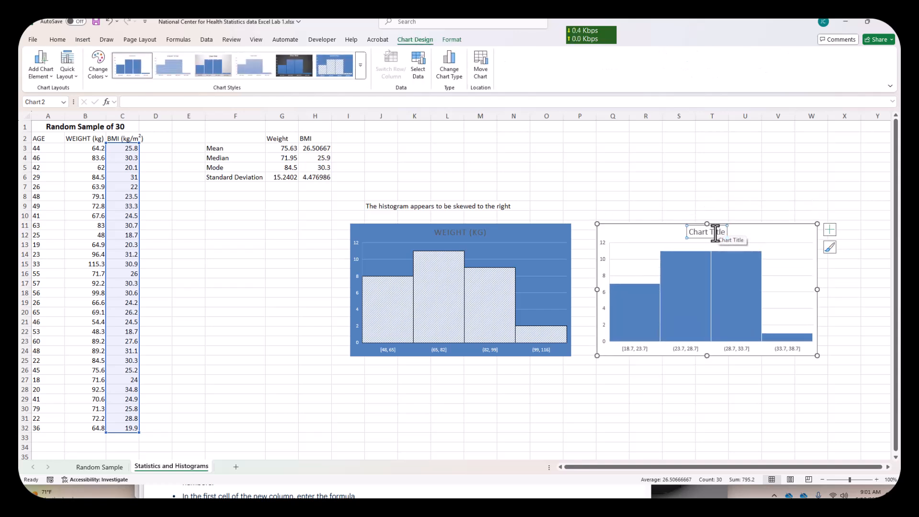
triple_click(715, 234)
text(BMI)
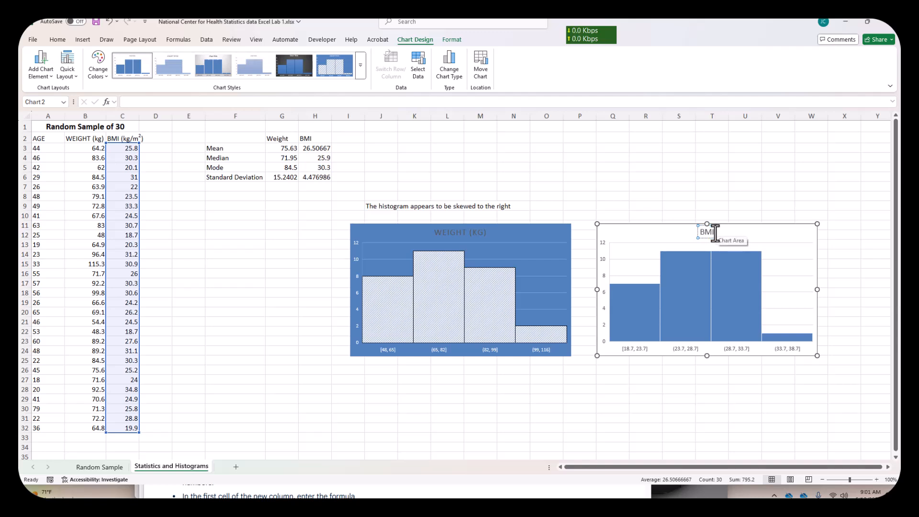
text( (kg/)
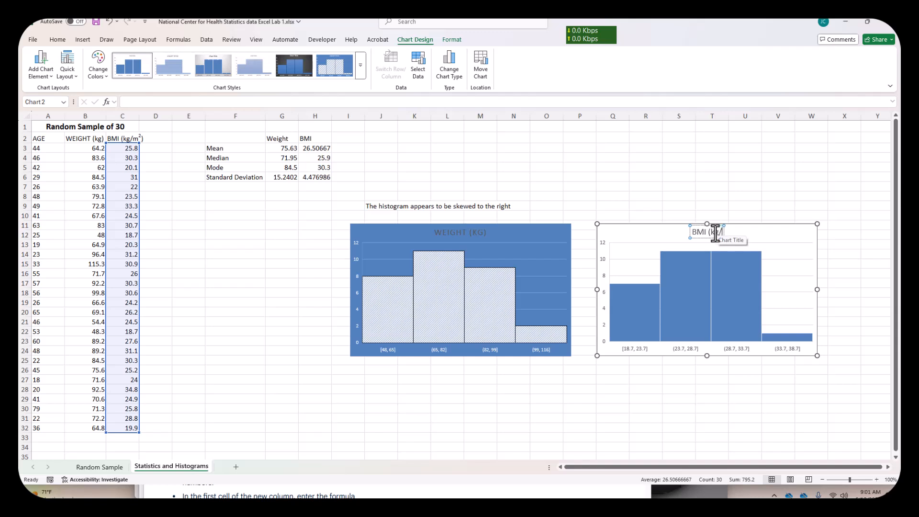
text(m)
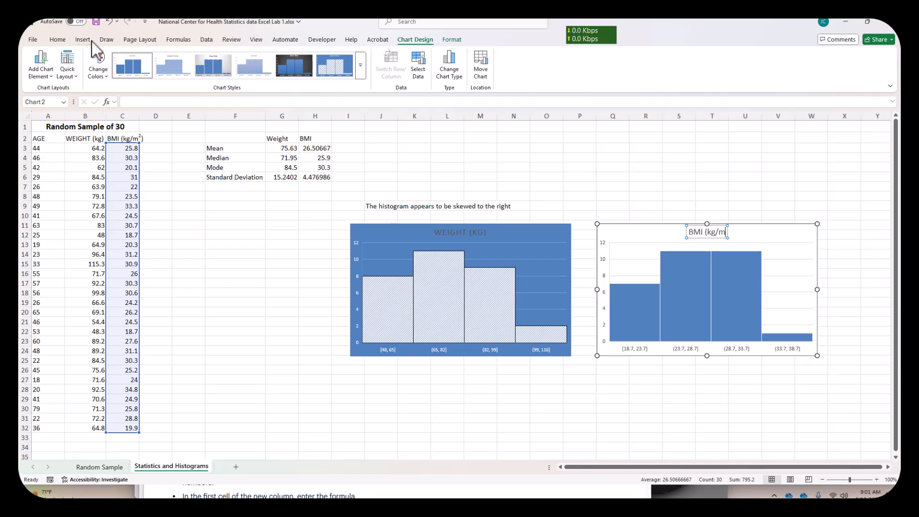
- Turn on superscript at the end of the BMI histogram's title and add a raised 2 after the m
click(58, 40)
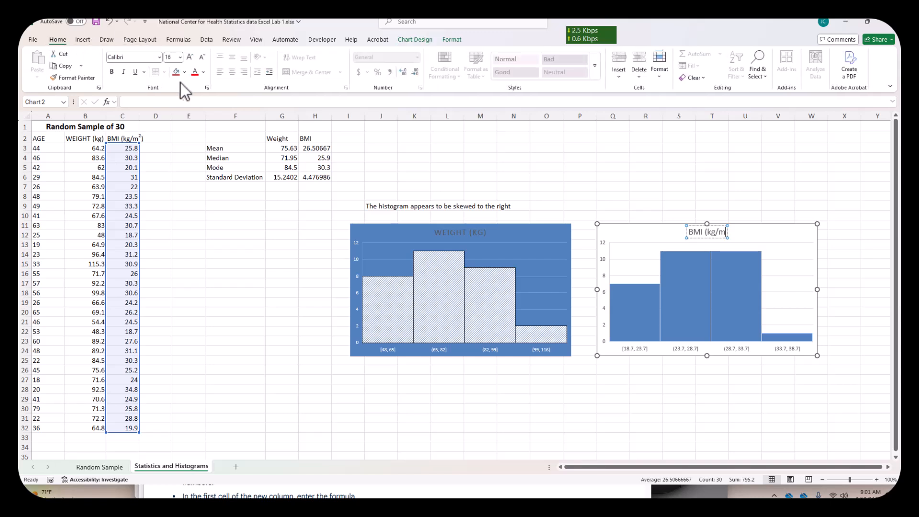
click(207, 88)
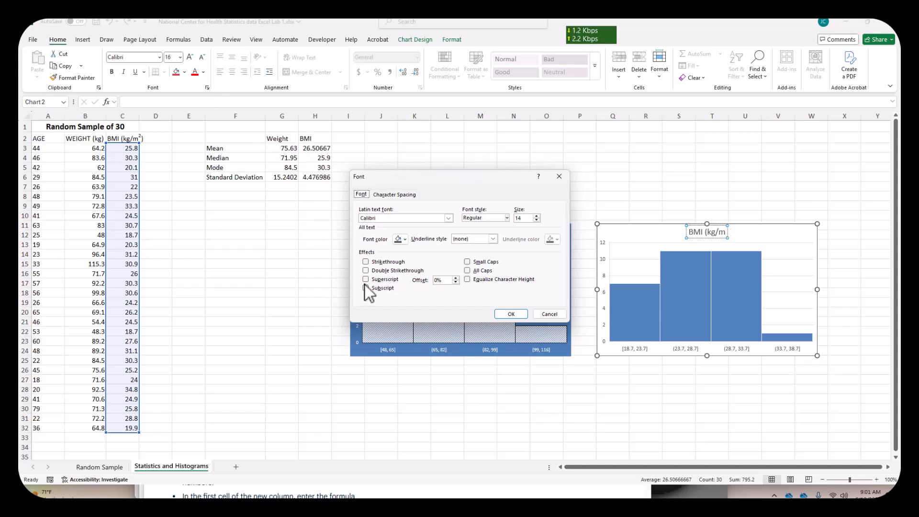
click(366, 278)
click(506, 317)
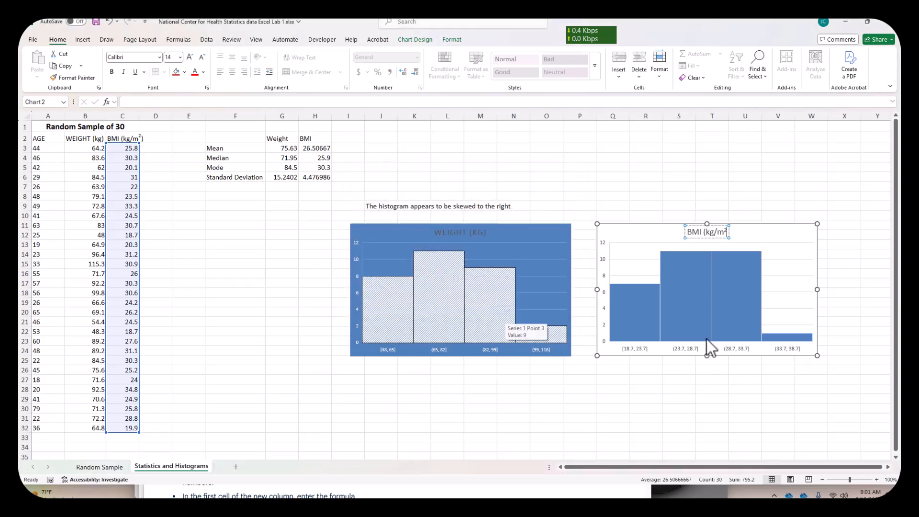
click(839, 309)
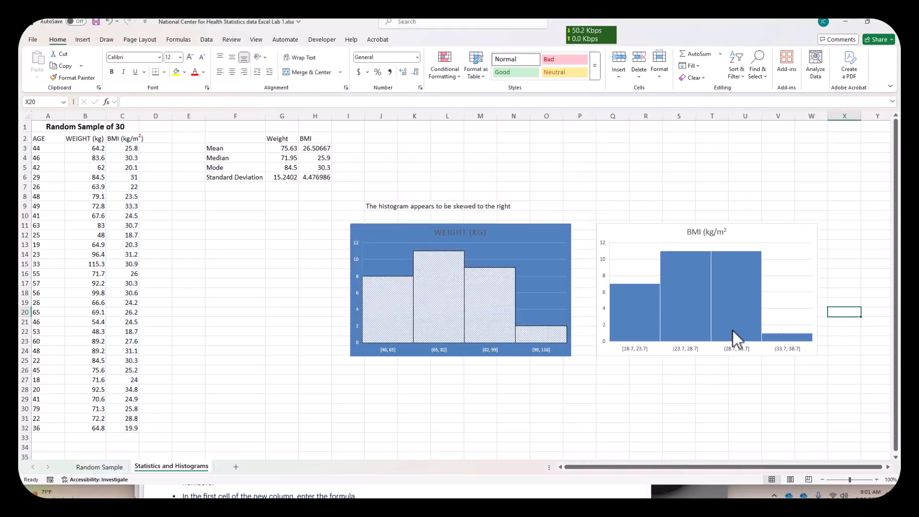
- Enter the note "The histogram appears to be skewed to the right" in R8 above the BMI histogram
click(644, 197)
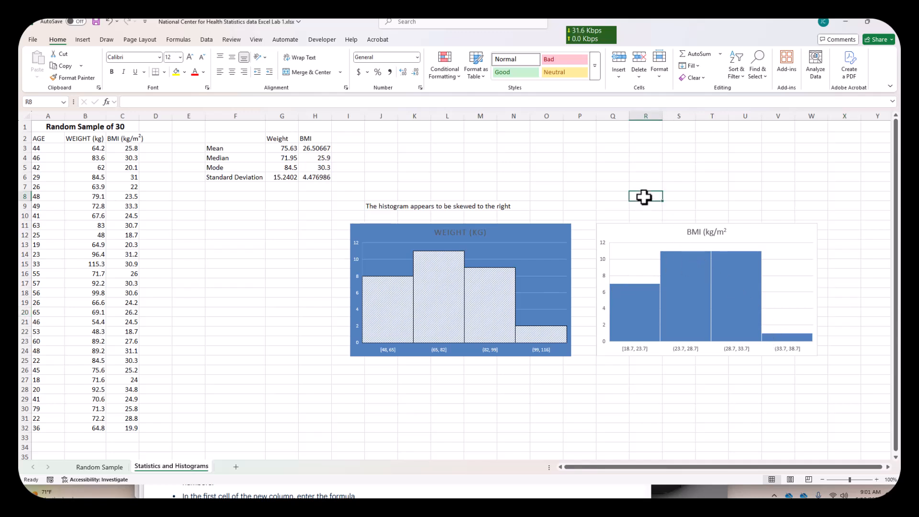
text(T)
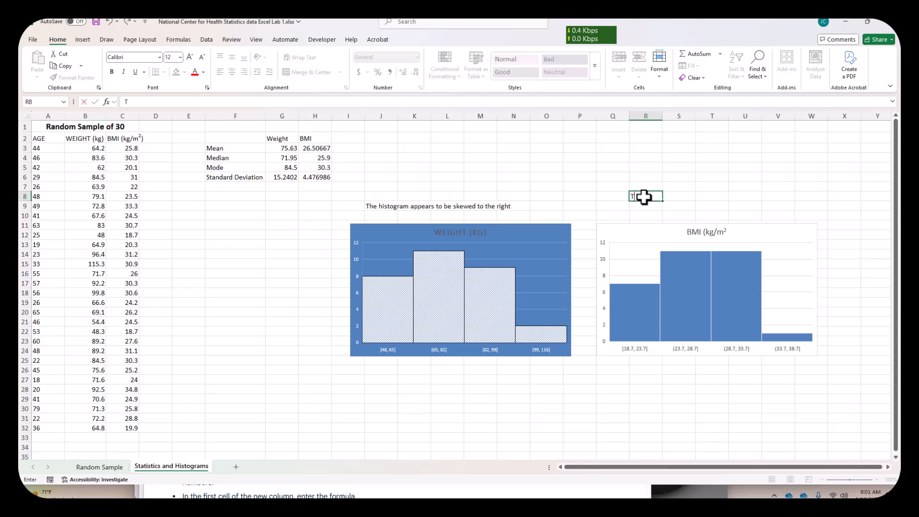
text(he histogram appears to be)
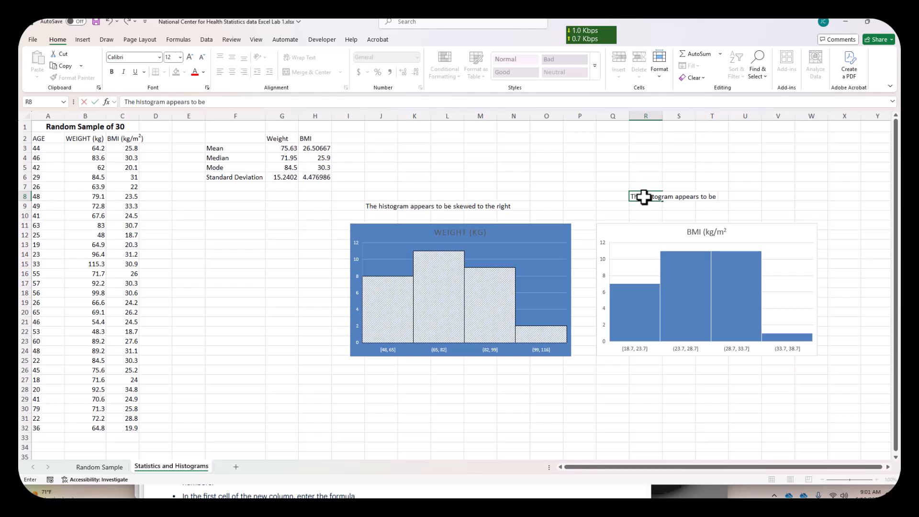
text( skewed to the right)
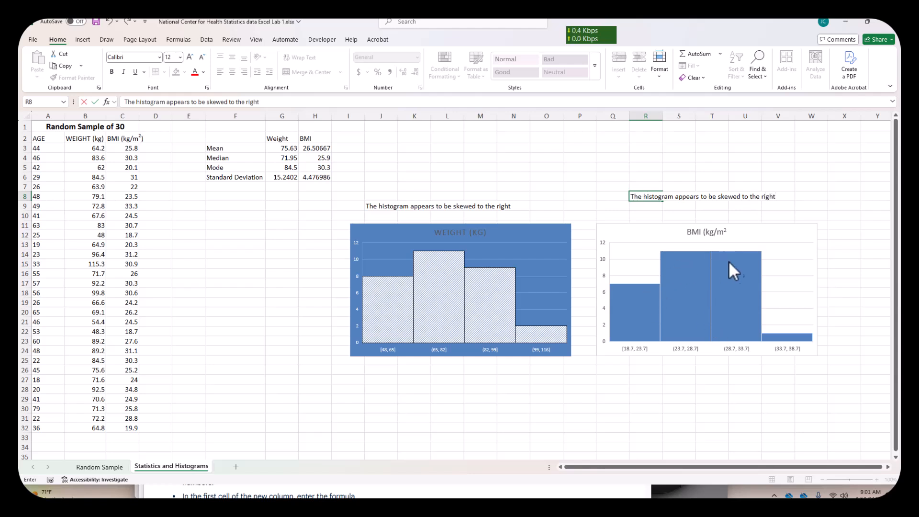
click(693, 428)
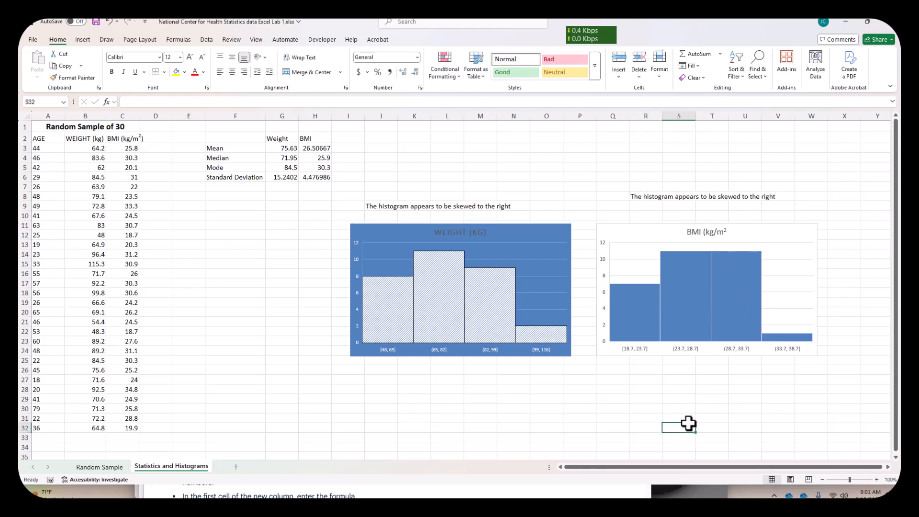
- Recolor the BMI histogram with the Colorful palette that starts with orange
click(630, 316)
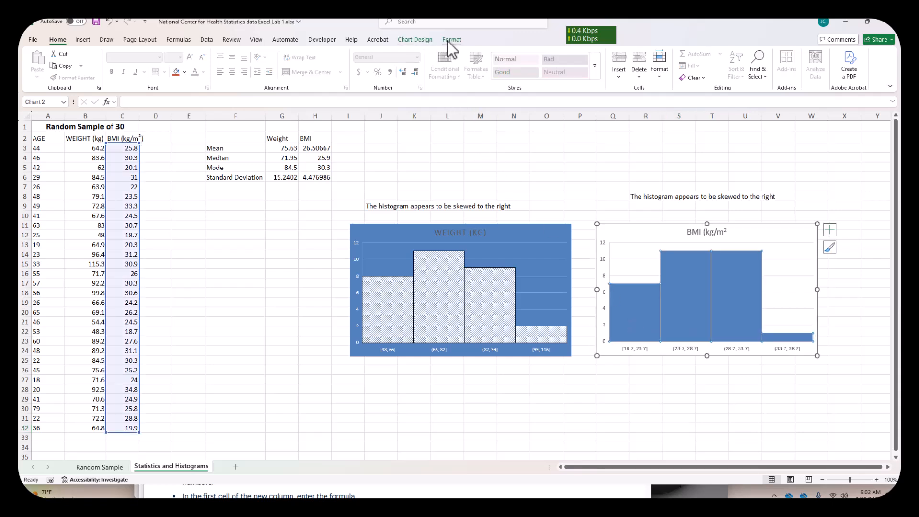
click(429, 39)
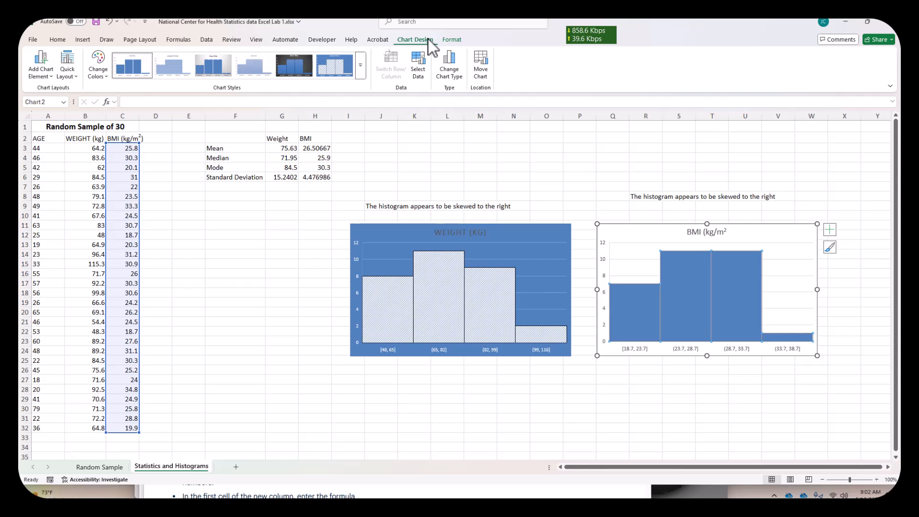
click(103, 77)
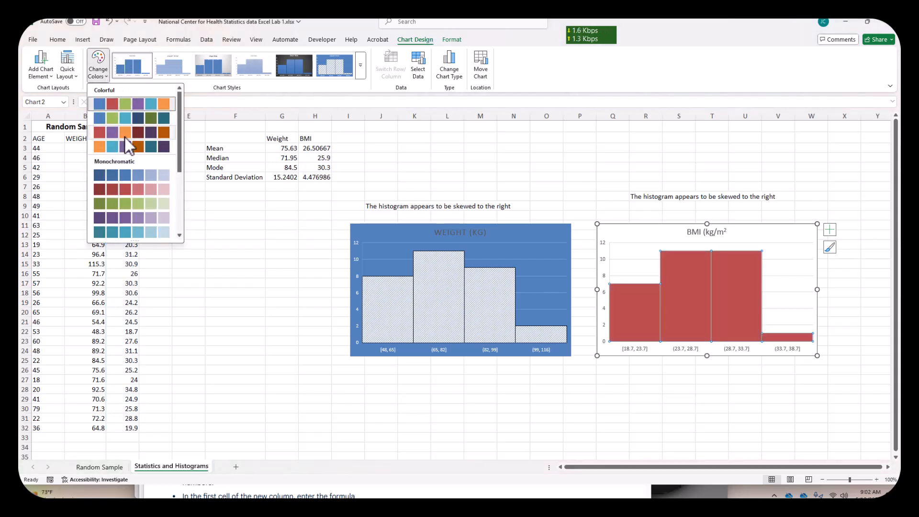
click(100, 147)
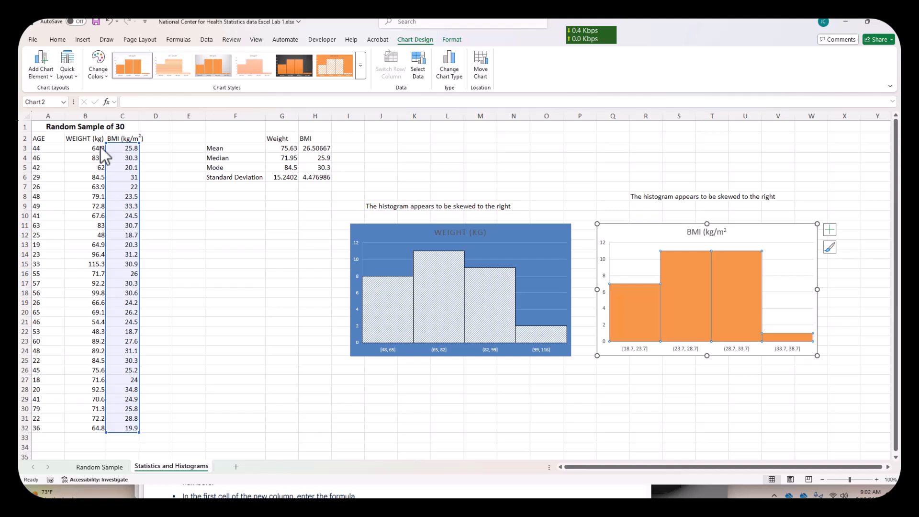
- Try to recolor the weight histogram with the first Colorful palette
click(397, 314)
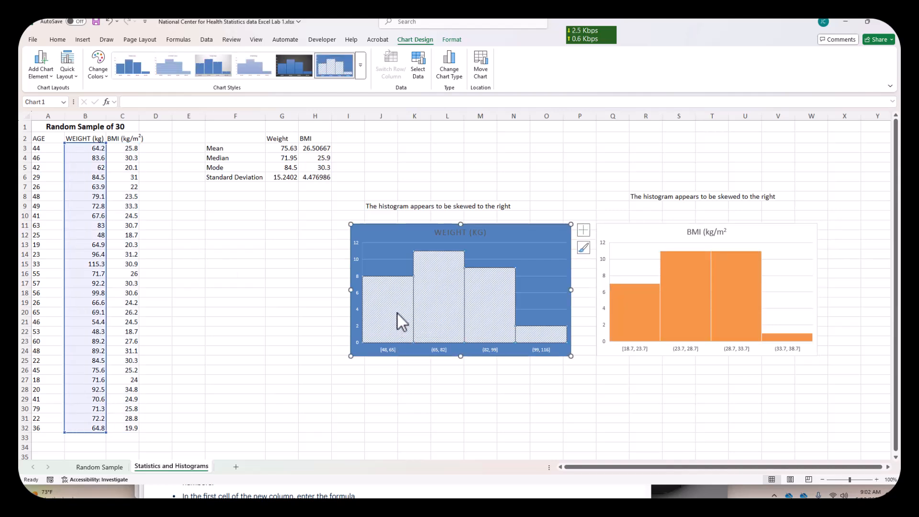
click(107, 76)
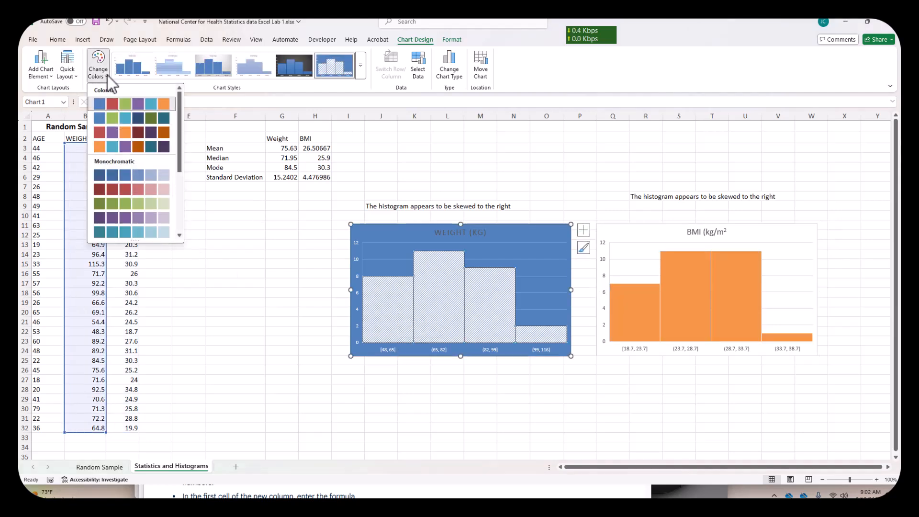
click(122, 101)
double_click(378, 292)
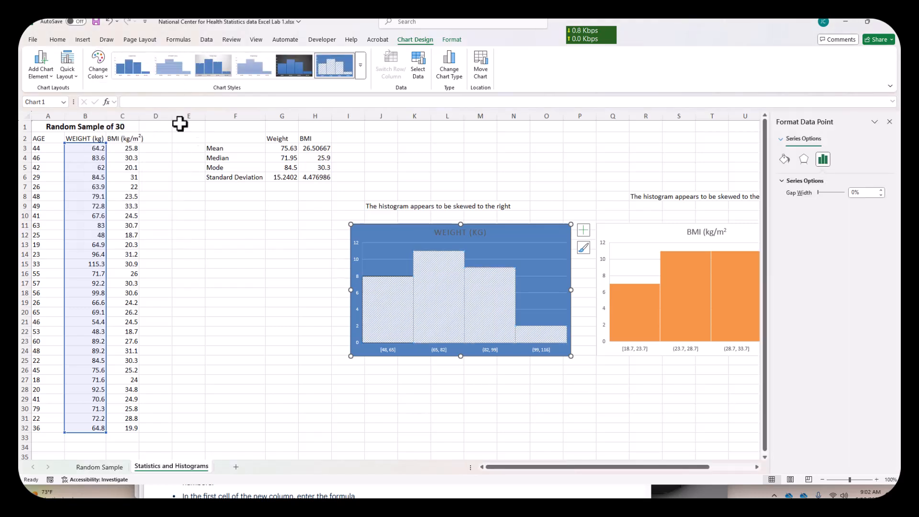
click(109, 74)
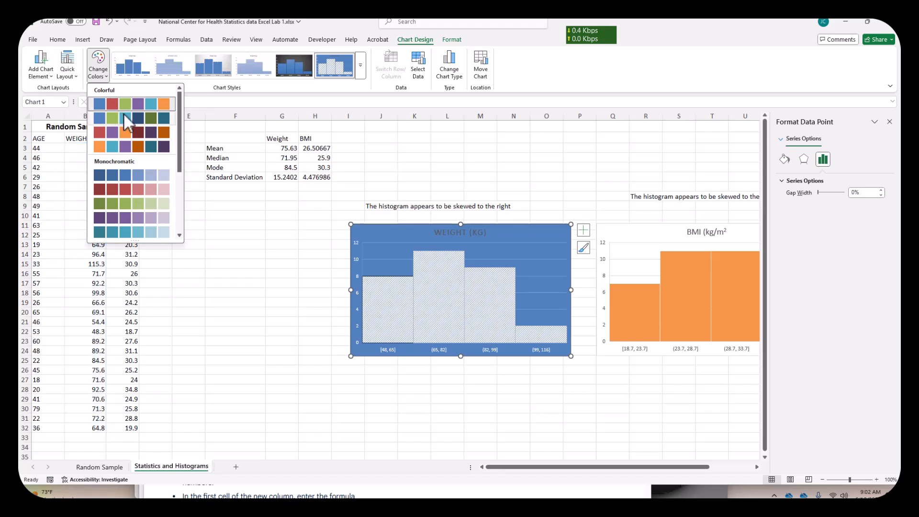
click(124, 103)
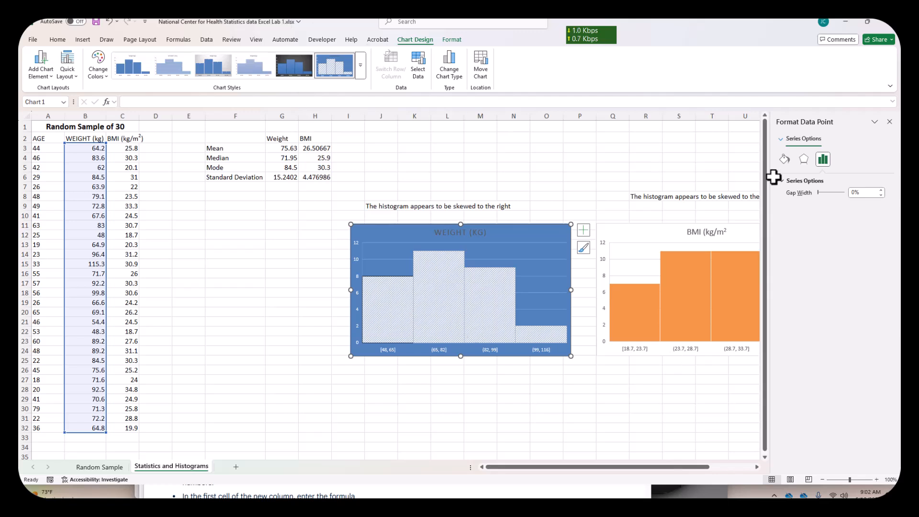
click(889, 122)
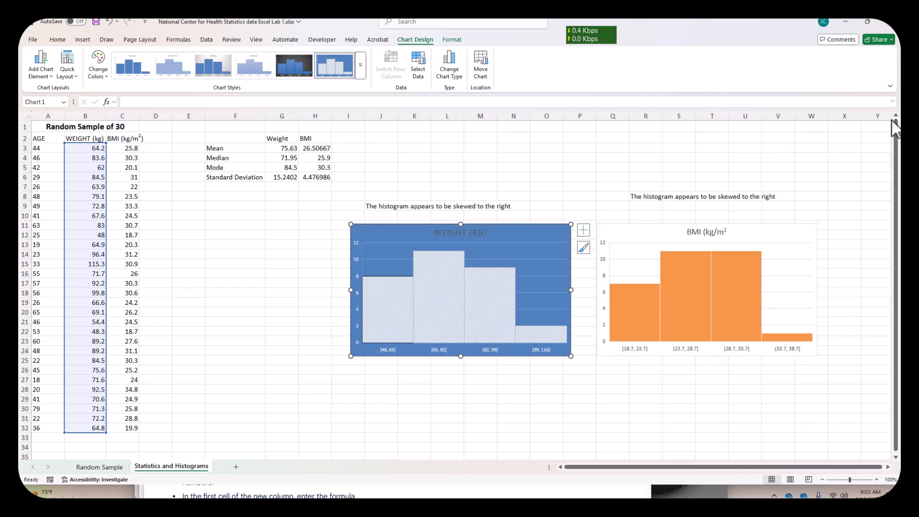
- Apply the third chart style to the BMI histogram
click(541, 239)
click(632, 231)
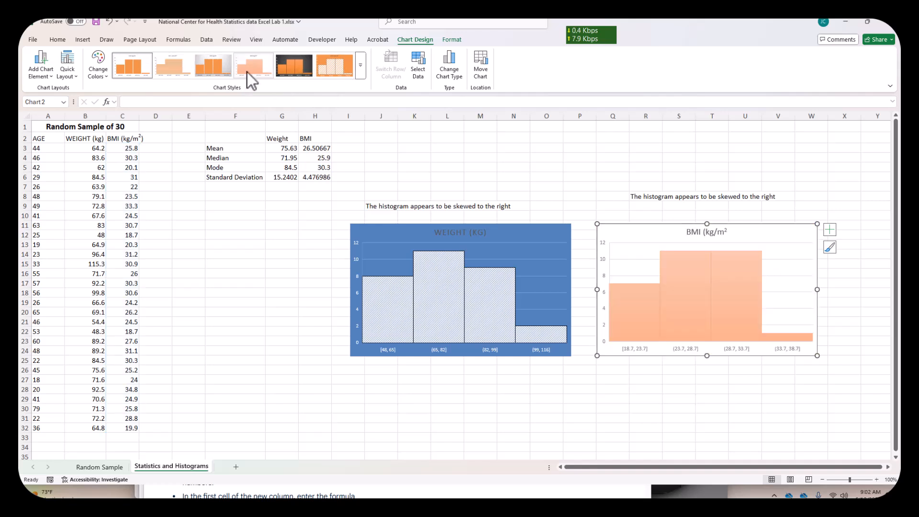
click(208, 70)
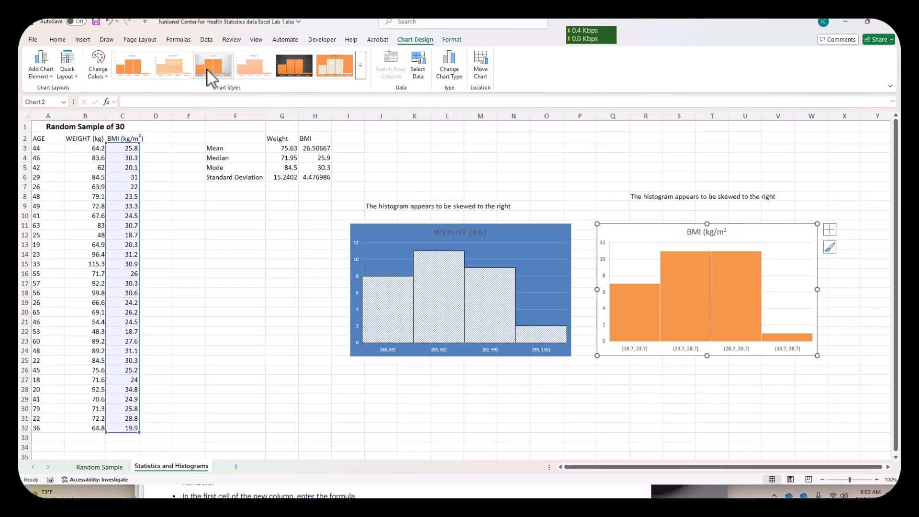